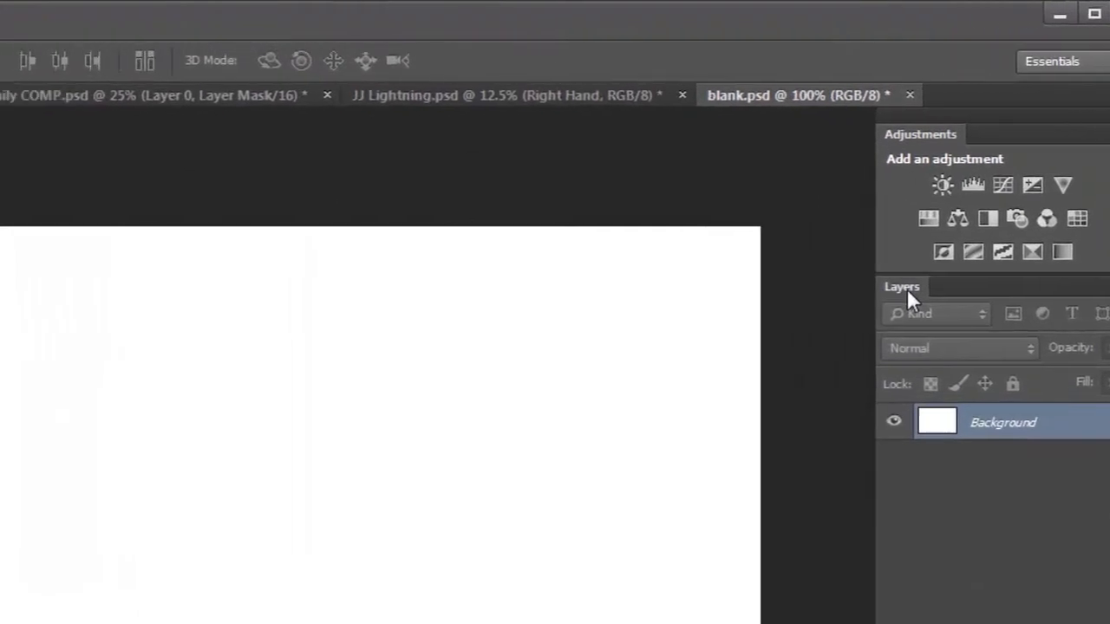
Add a new layer above the Background and name it "test"
click(39, 22)
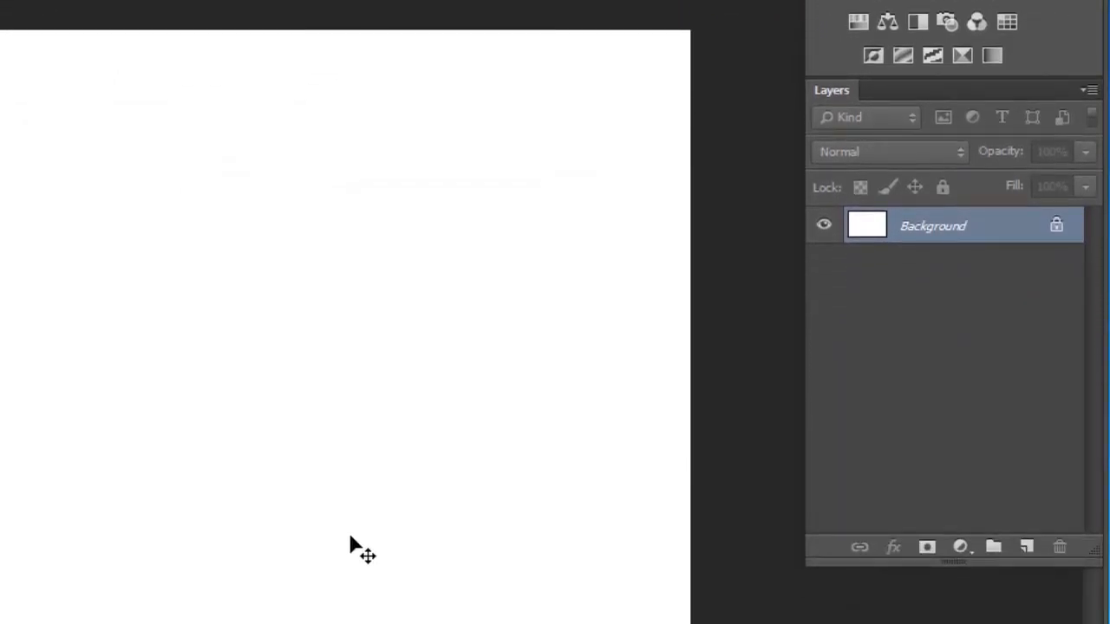
click(1026, 548)
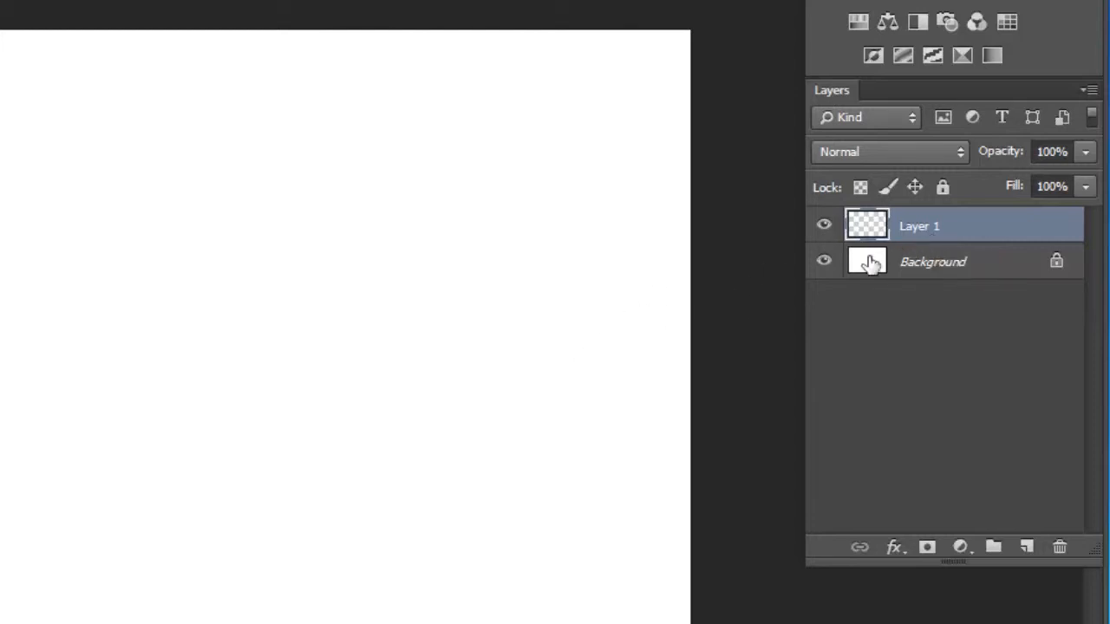
double_click(922, 229)
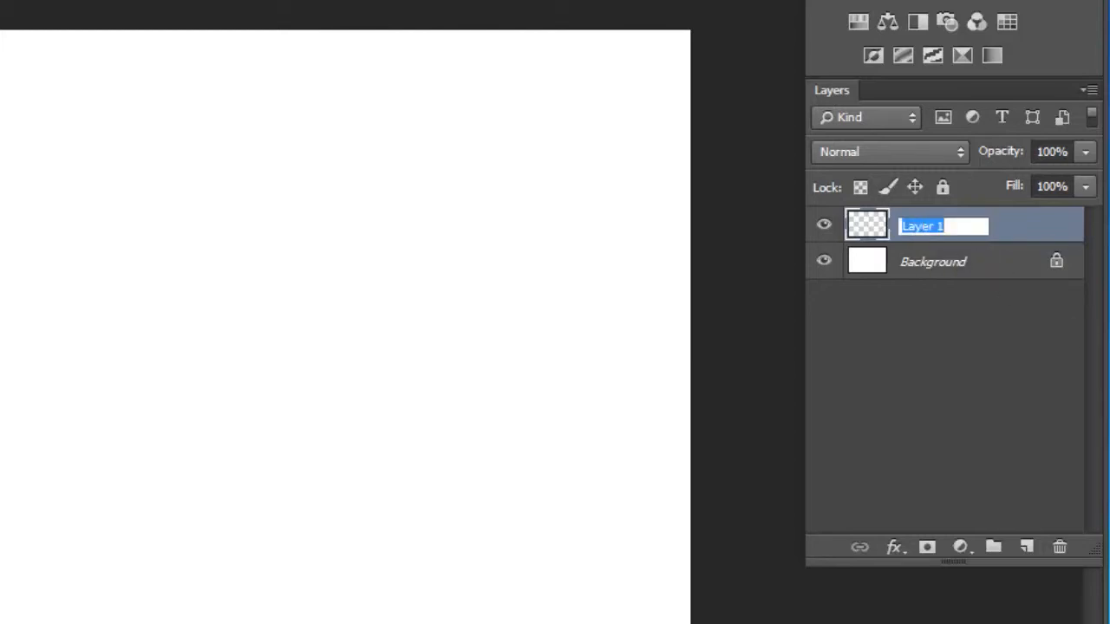
text(test)
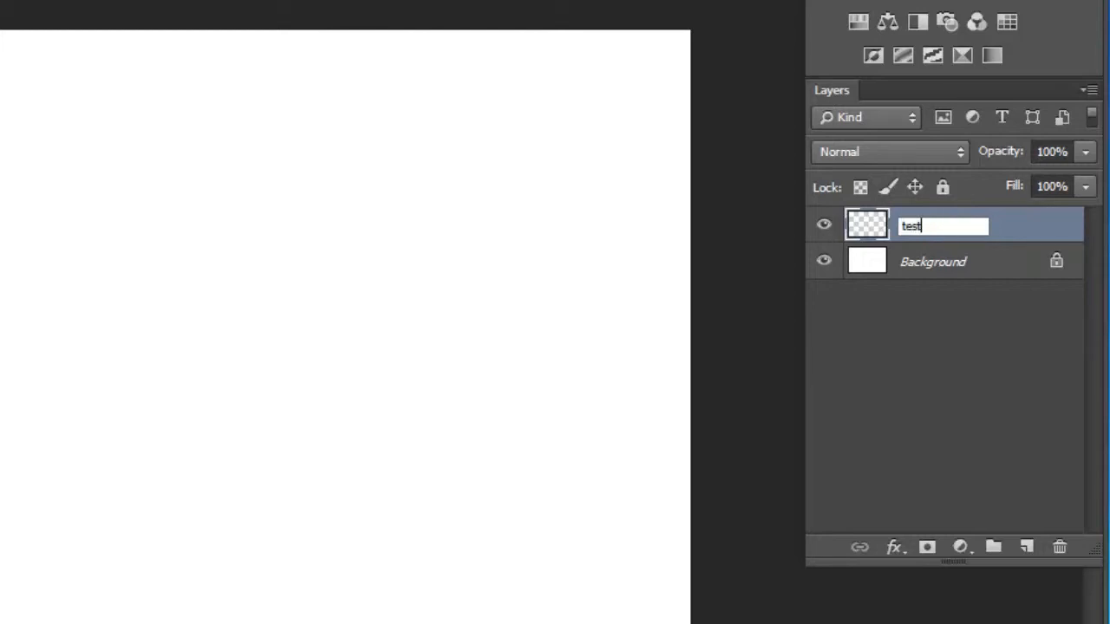
key(Return)
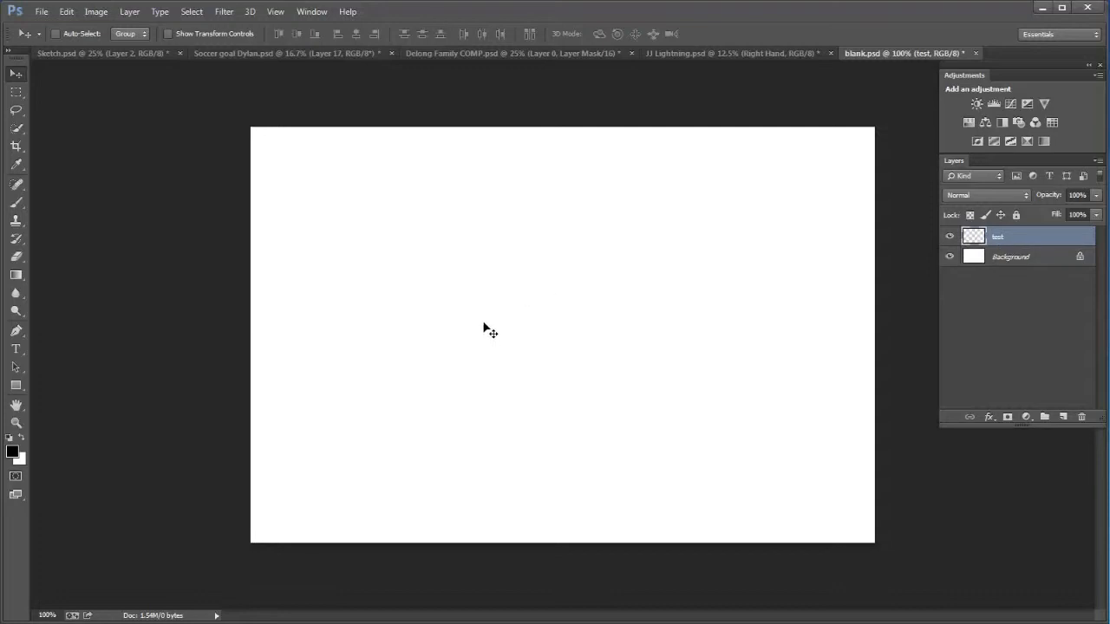
Paint a freehand black scribble on the test layer with the Brush tool and lower the layer's opacity to 41%
key(b)
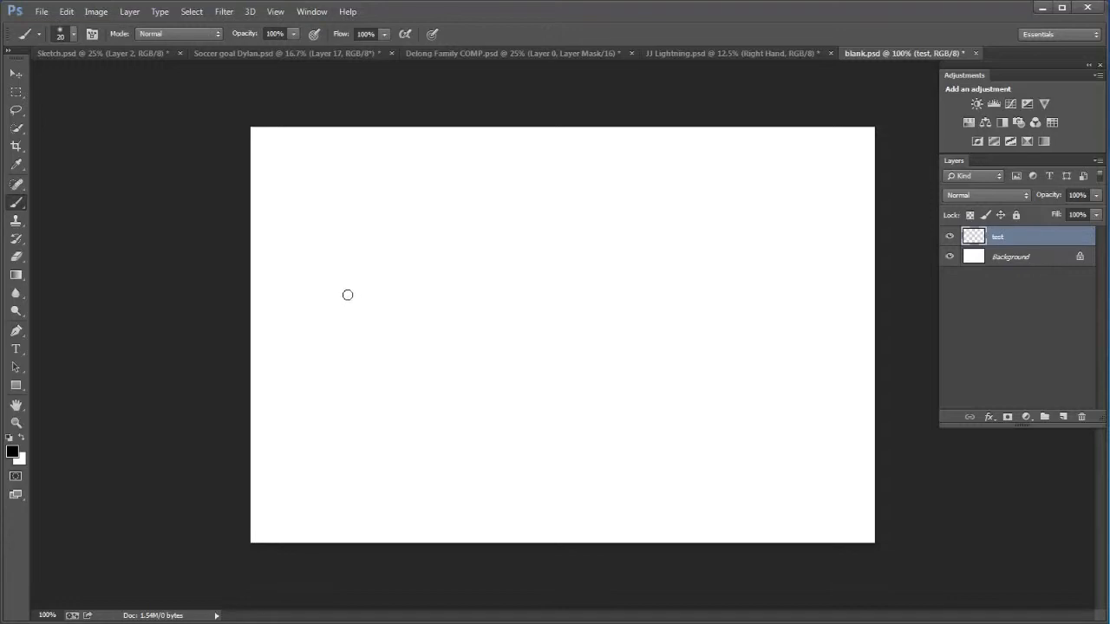
mouse_move(344, 327)
mouse_down()
mouse_move(390, 246)
mouse_move(390, 375)
mouse_move(541, 303)
mouse_up()
mouse_move(600, 262)
mouse_down()
mouse_move(751, 366)
mouse_move(384, 308)
mouse_move(639, 302)
mouse_up()
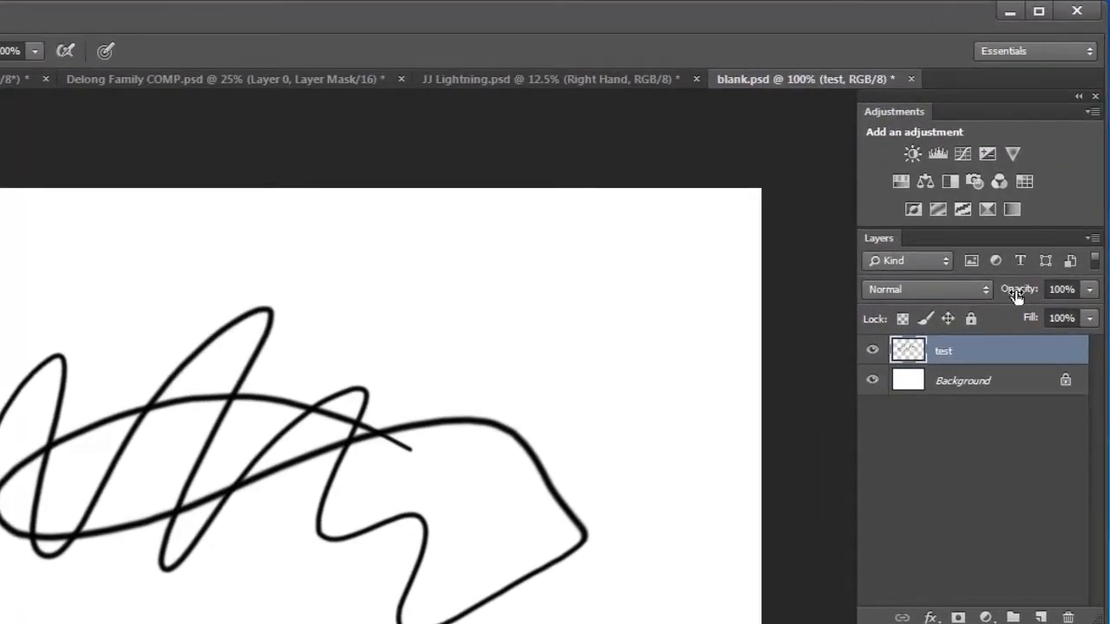
mouse_move(1017, 293)
mouse_down()
mouse_move(922, 293)
mouse_move(983, 295)
mouse_move(941, 292)
mouse_move(961, 293)
mouse_up()
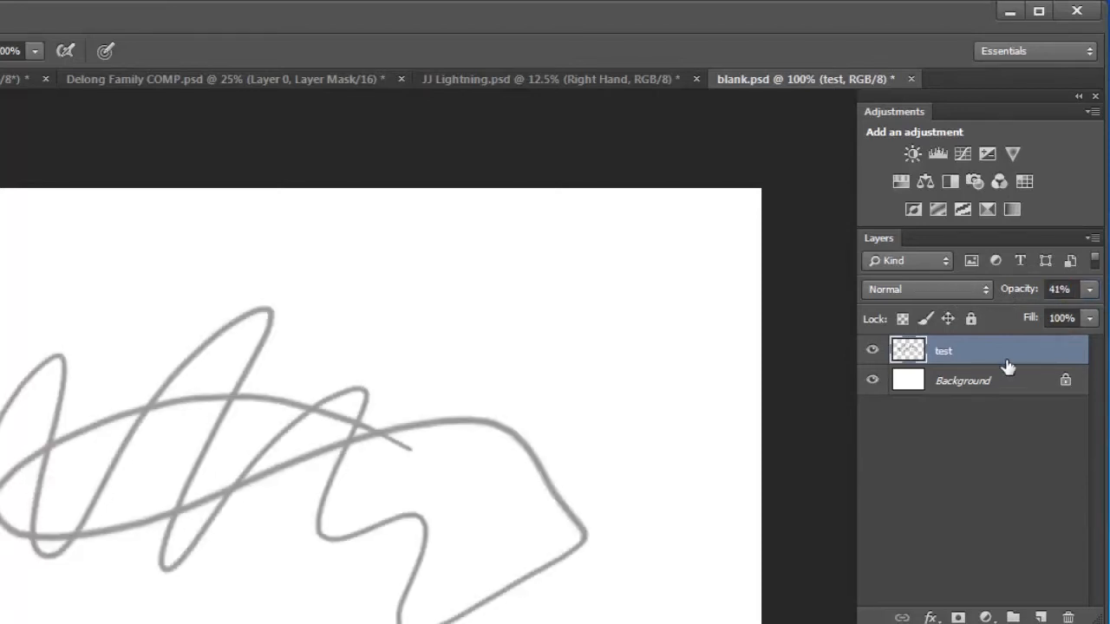
Set the foreground color to a dark orange and paint a freehand scribble with it on the Background layer
click(961, 387)
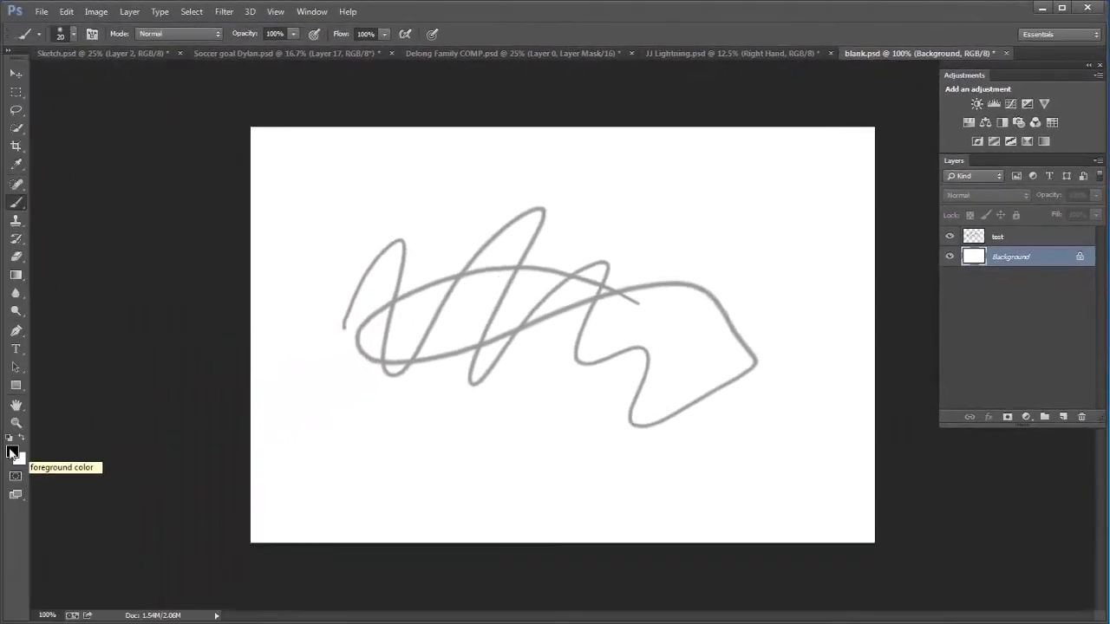
click(12, 450)
click(573, 372)
click(509, 280)
click(548, 258)
click(691, 210)
key(b)
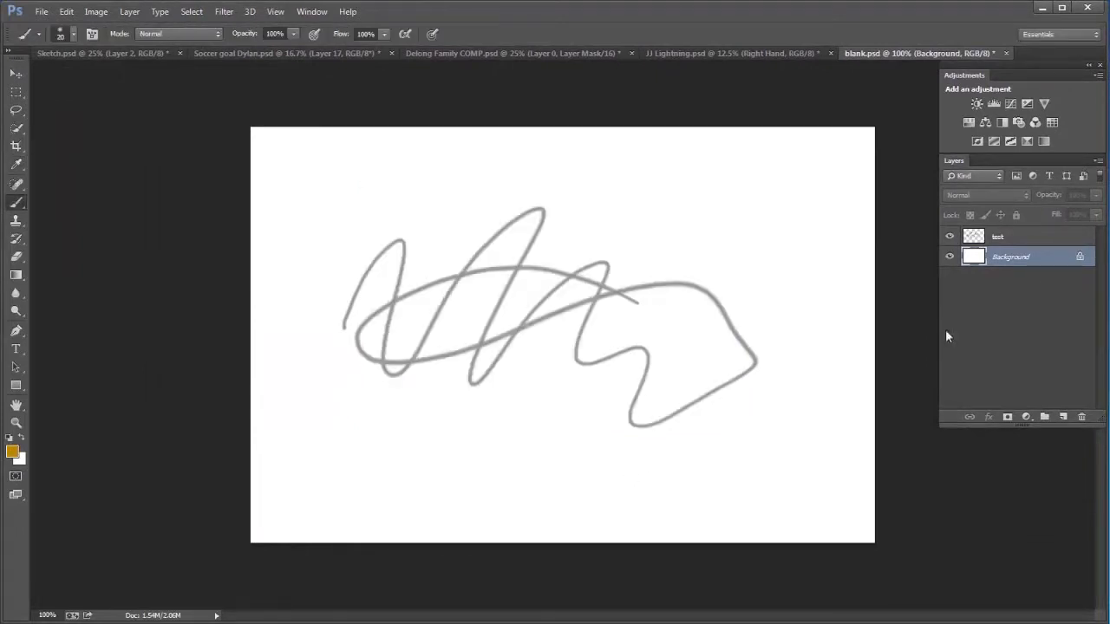
mouse_move(446, 466)
mouse_down()
mouse_move(477, 382)
mouse_move(607, 416)
mouse_move(715, 381)
mouse_move(662, 386)
mouse_move(560, 323)
mouse_move(636, 356)
mouse_up()
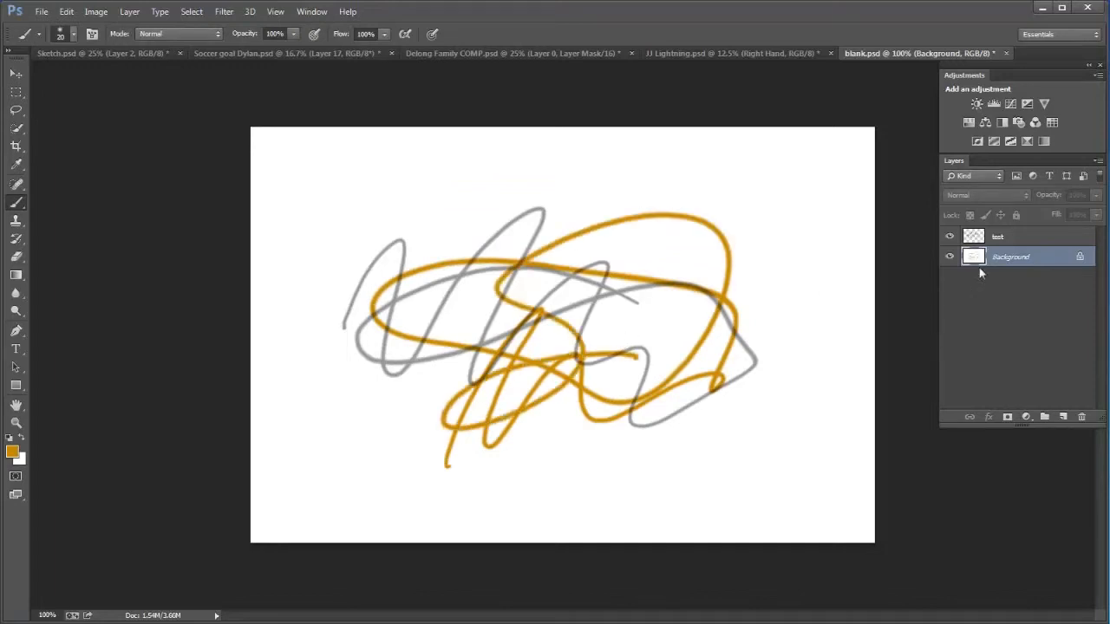
Set the test layer's opacity to 100% and move its black scribble slightly up and to the right
click(1011, 241)
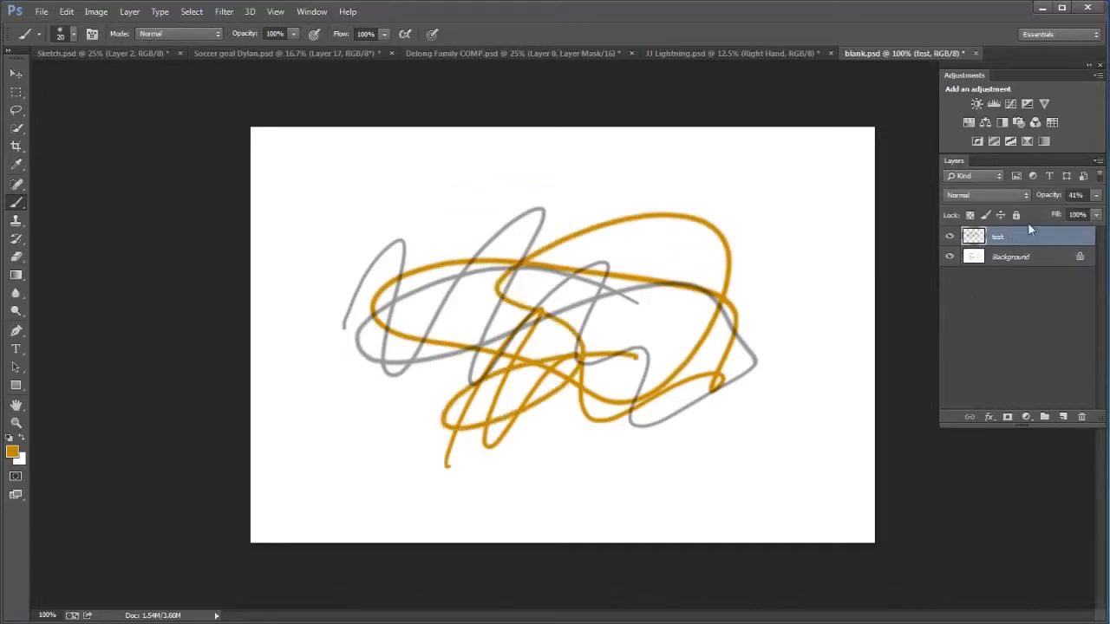
drag(1045, 199, 1107, 202)
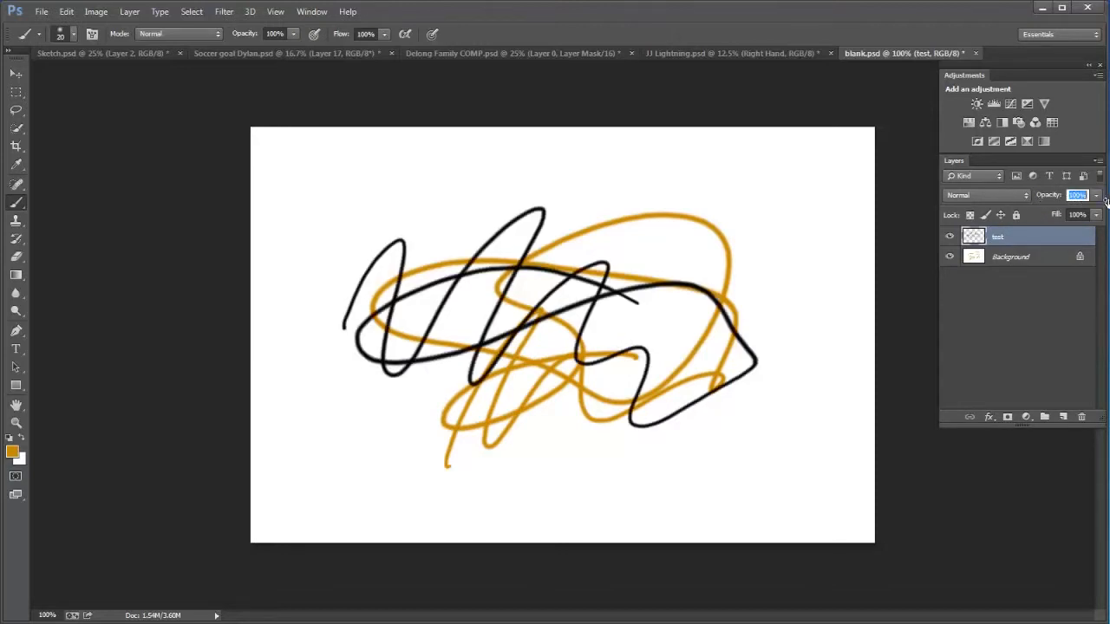
click(15, 74)
mouse_move(458, 287)
mouse_down()
mouse_move(444, 320)
mouse_move(370, 269)
mouse_move(490, 295)
mouse_move(510, 279)
mouse_move(476, 314)
mouse_move(493, 268)
mouse_move(467, 249)
mouse_move(520, 260)
mouse_move(491, 259)
mouse_move(475, 274)
mouse_up()
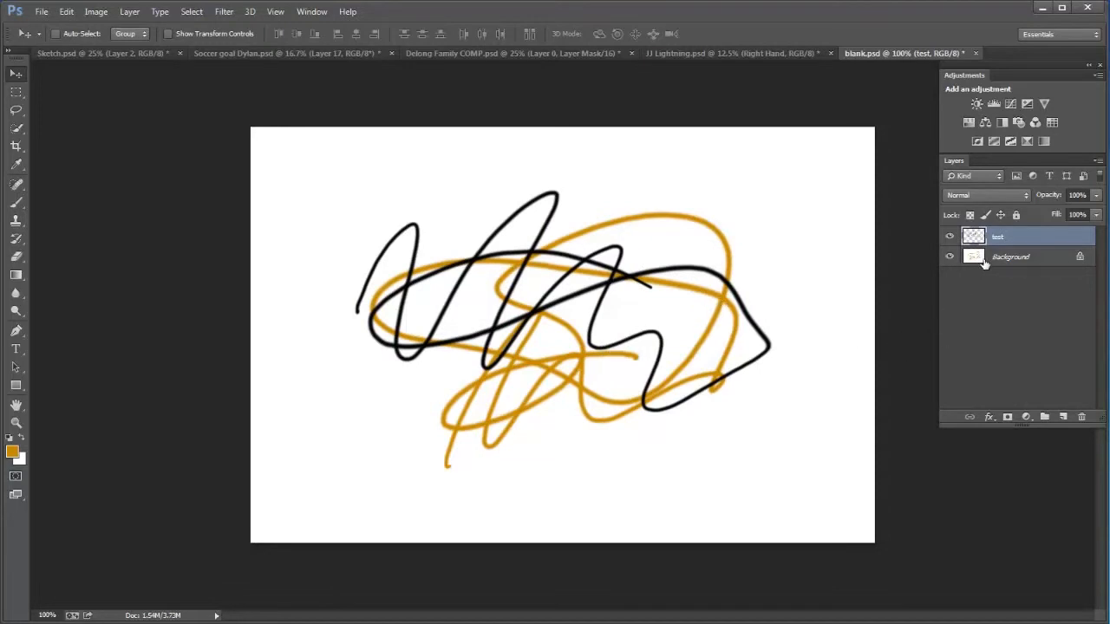
Switch to JJ Lightning.psd and show the Right Hand, Layer 3, Layer 3 copy and Left hand layers
click(726, 55)
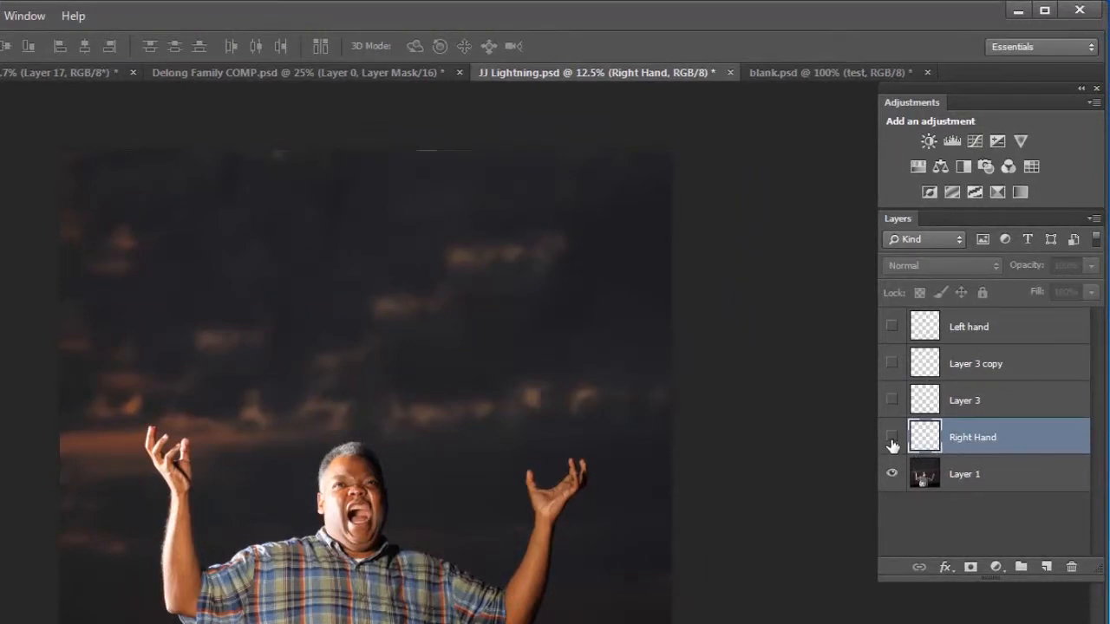
click(892, 438)
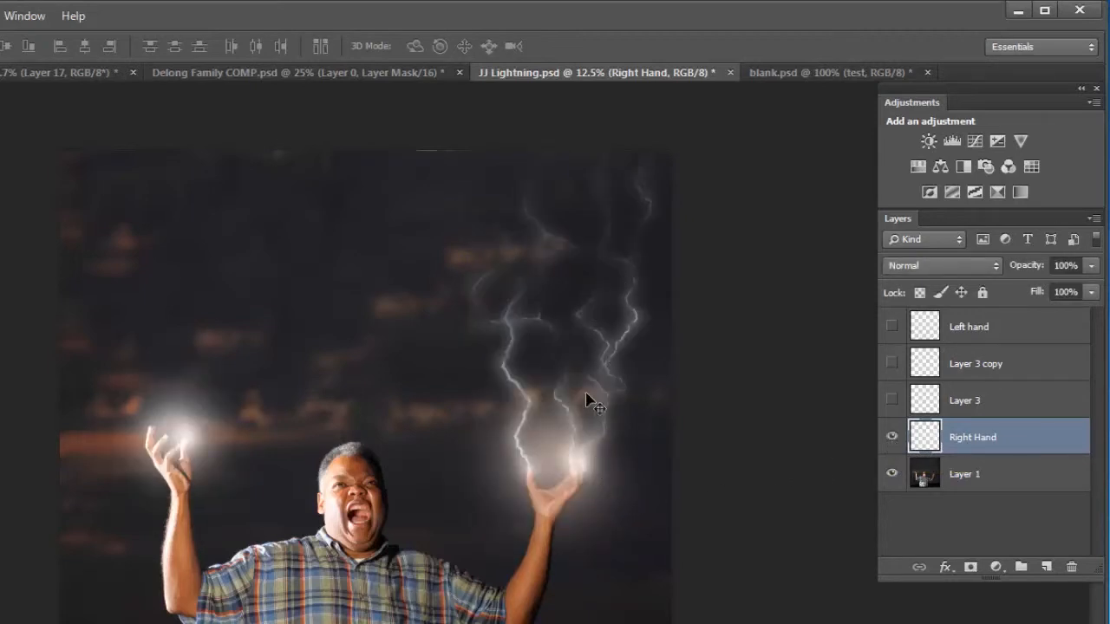
click(891, 399)
click(892, 364)
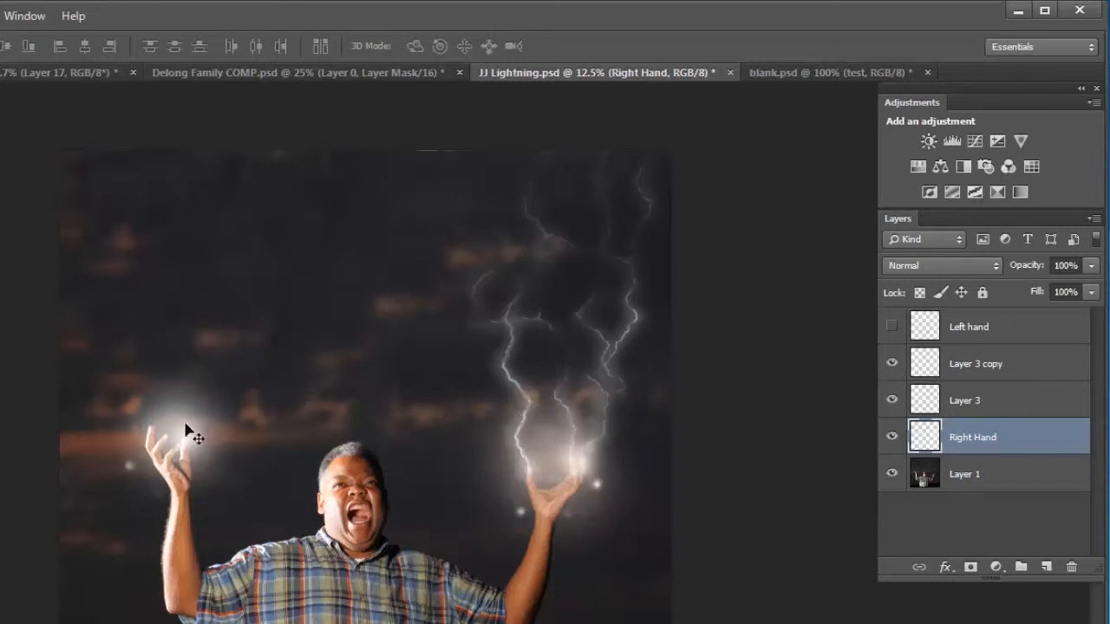
click(892, 329)
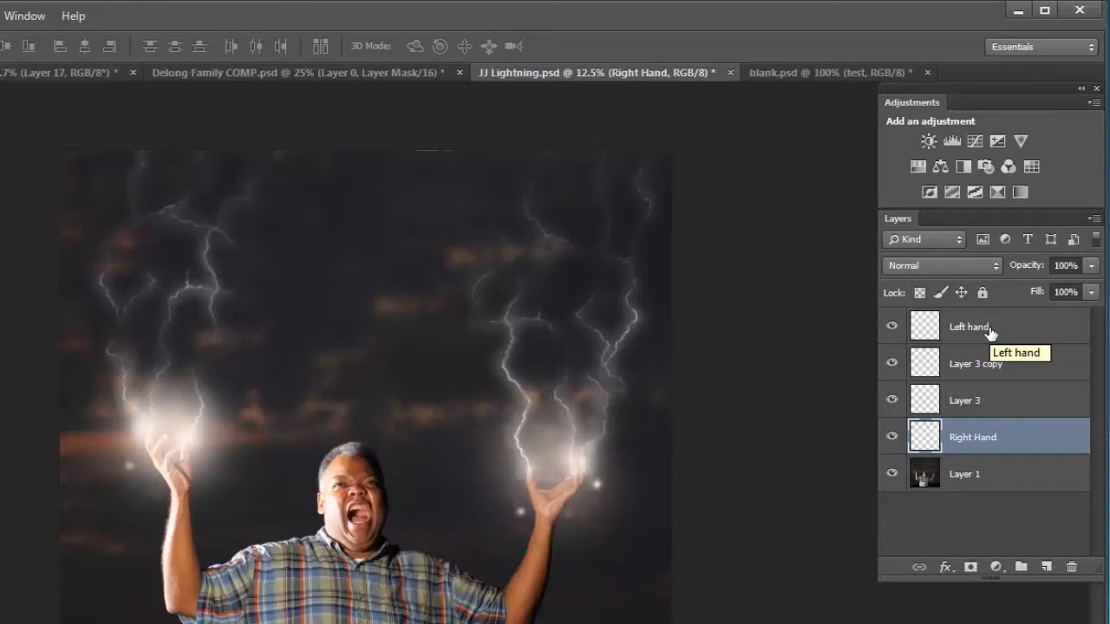
click(892, 327)
click(891, 329)
Try the Soft Light and Hard Mix blending modes on the Right Hand layer and return it to Normal
click(953, 274)
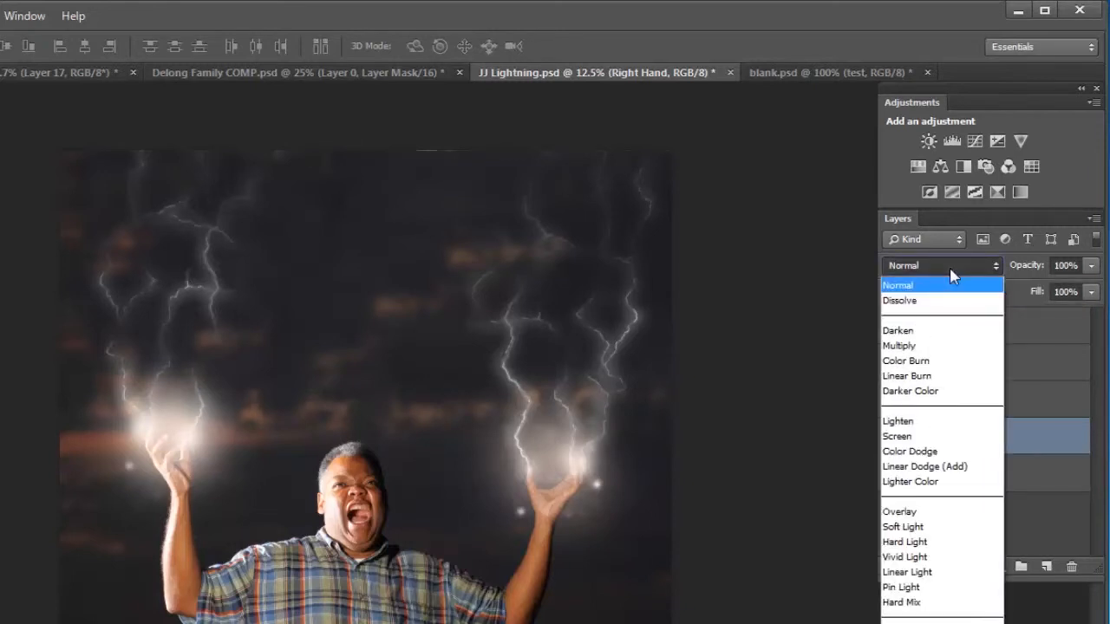
click(939, 527)
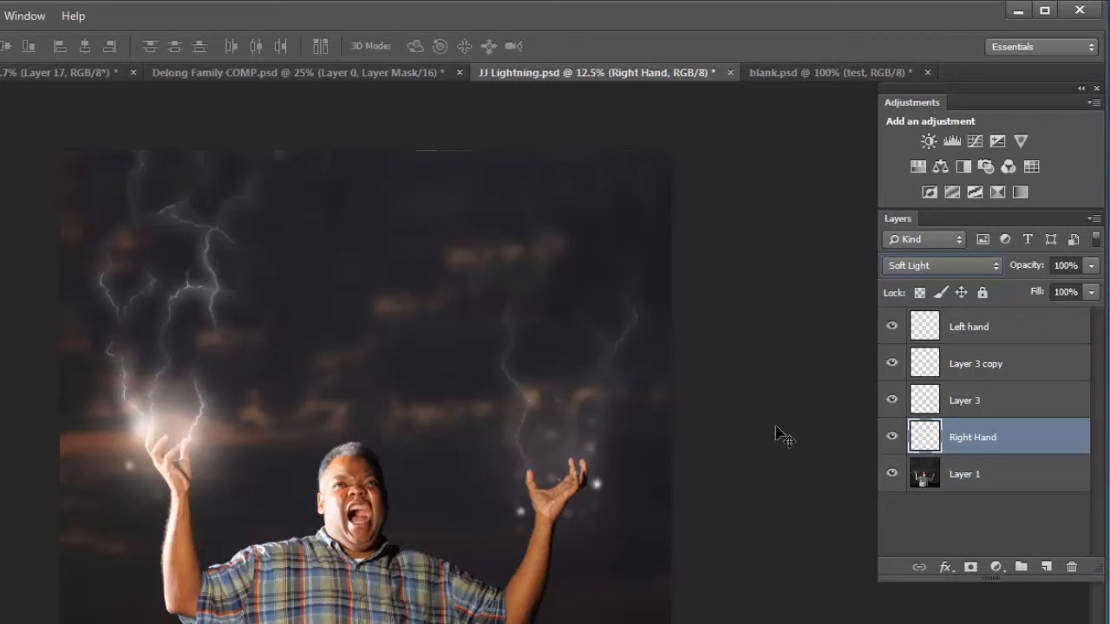
click(942, 266)
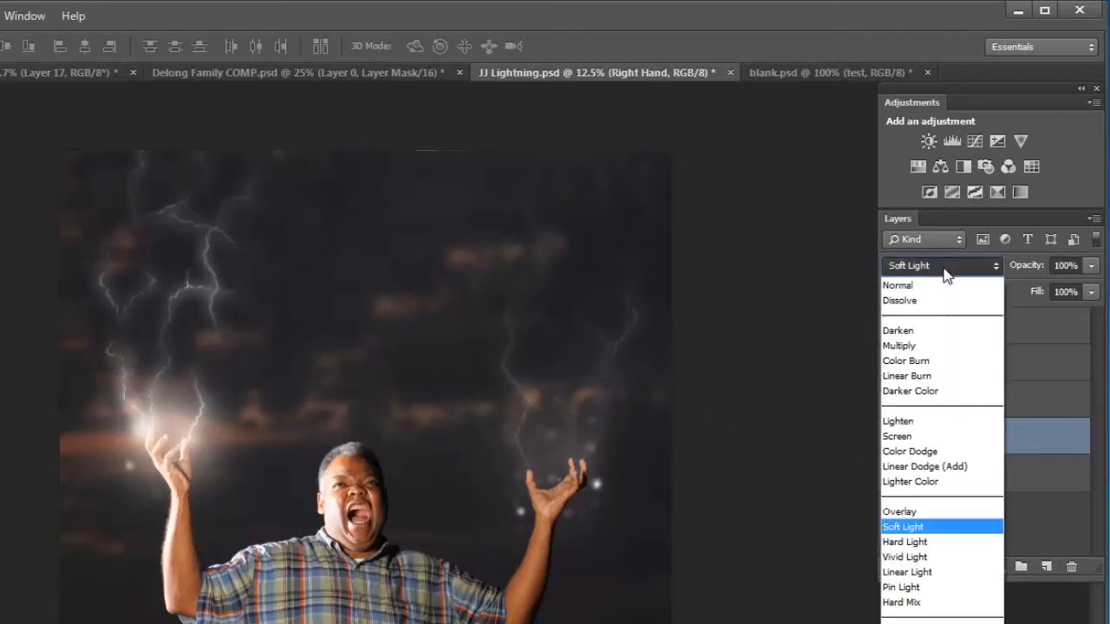
click(901, 602)
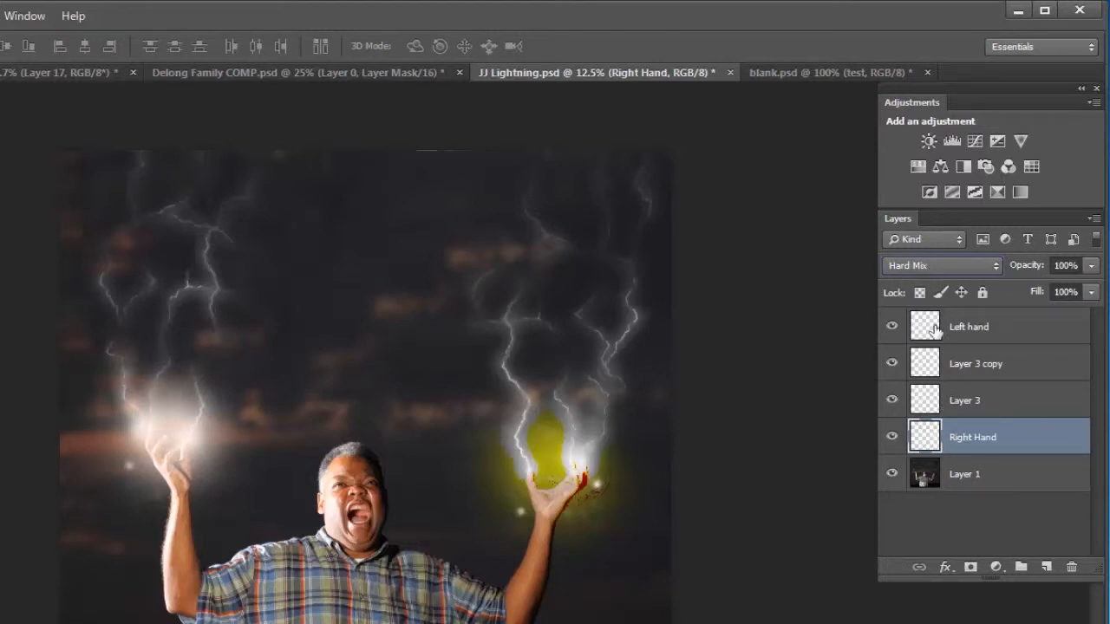
click(948, 267)
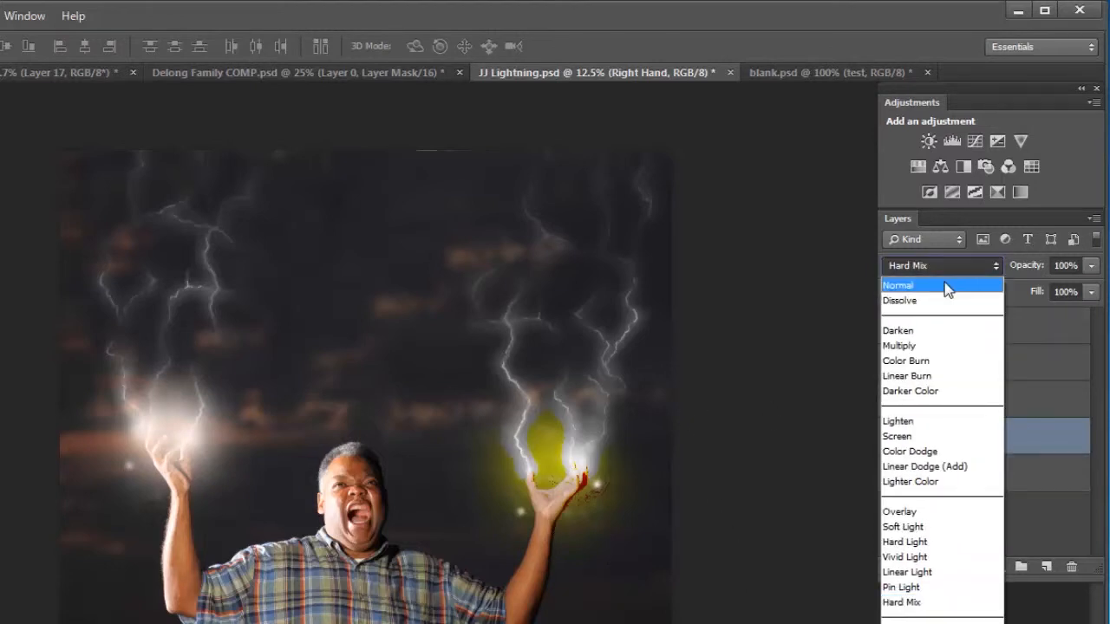
click(947, 286)
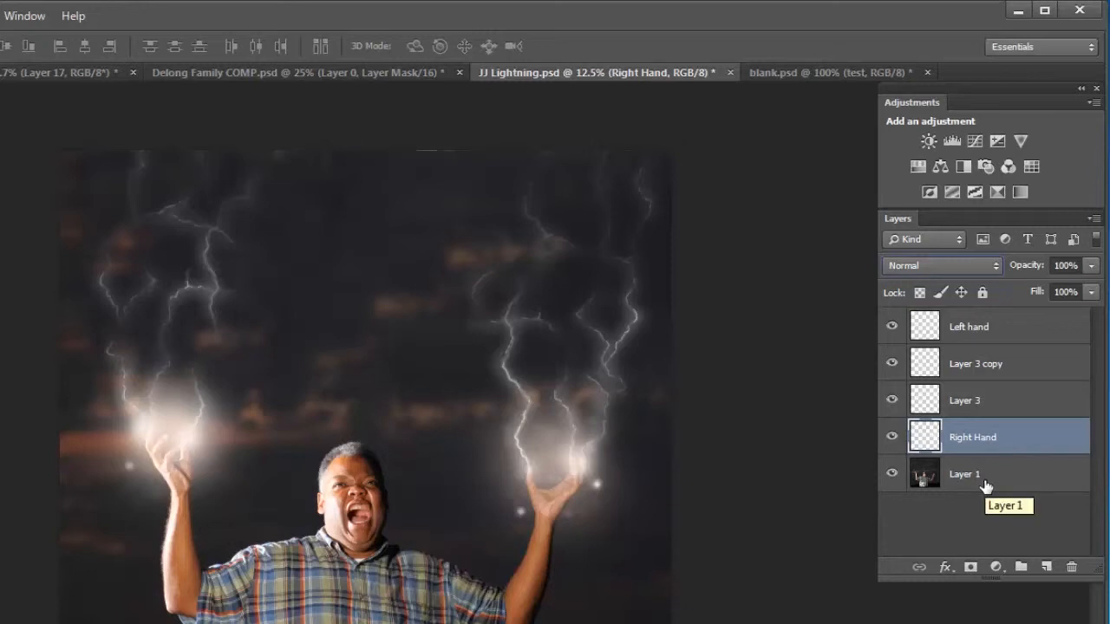
Isolate Layer 1 to view the original photo without the lightning, and show all layers again
alt+click(892, 475)
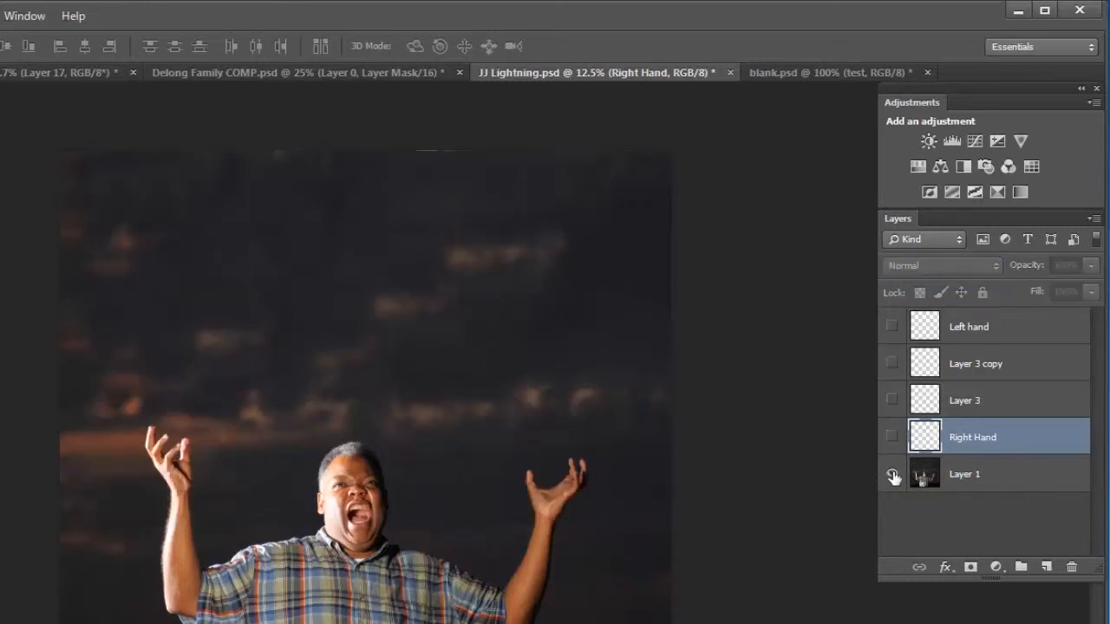
alt+click(893, 475)
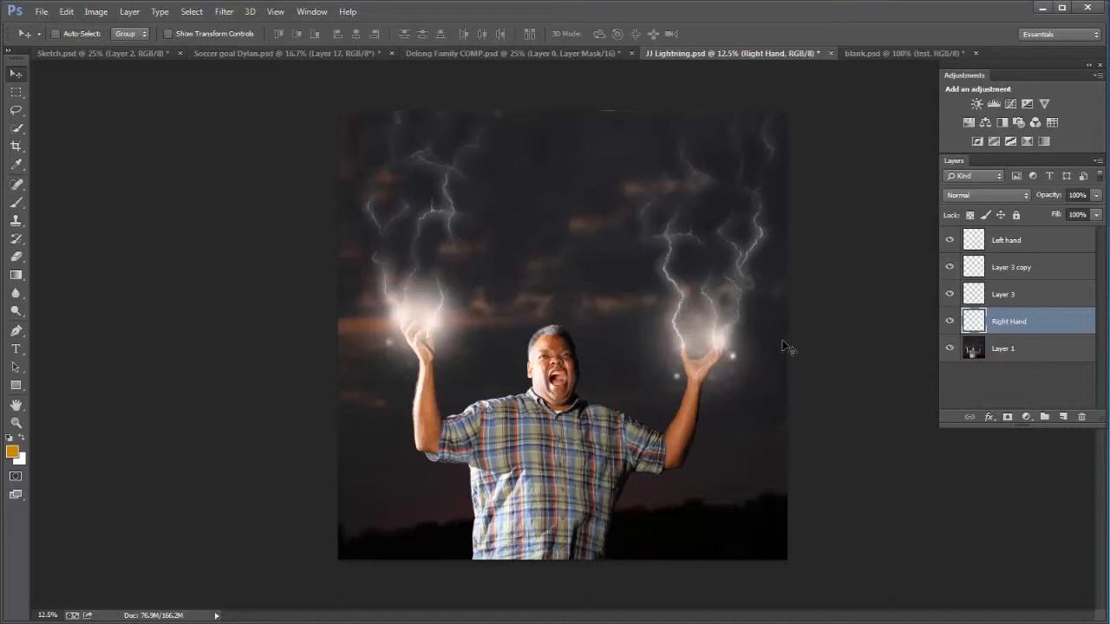
Switch to the family composite document and view Layer 0 and Layer 1 in isolation, showing all layers again after each
click(536, 54)
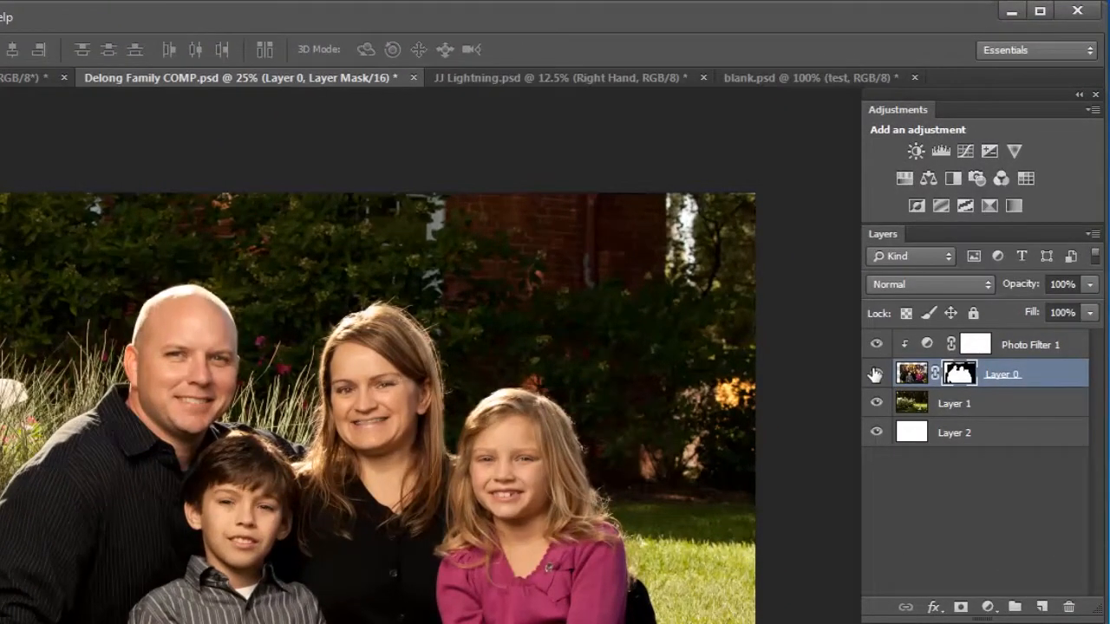
alt+click(876, 374)
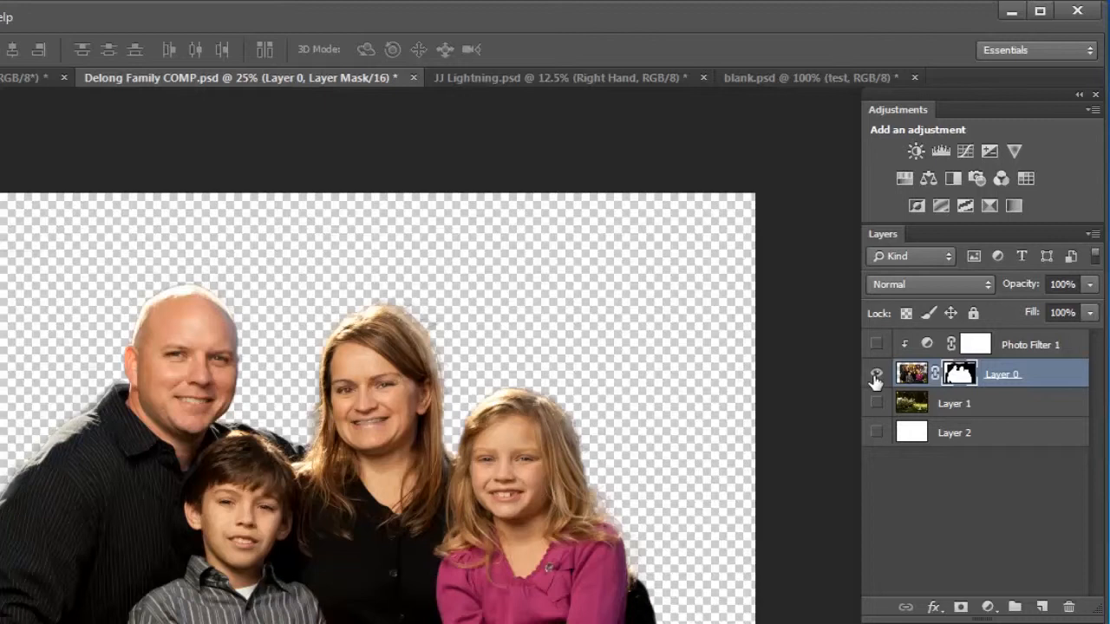
alt+click(876, 374)
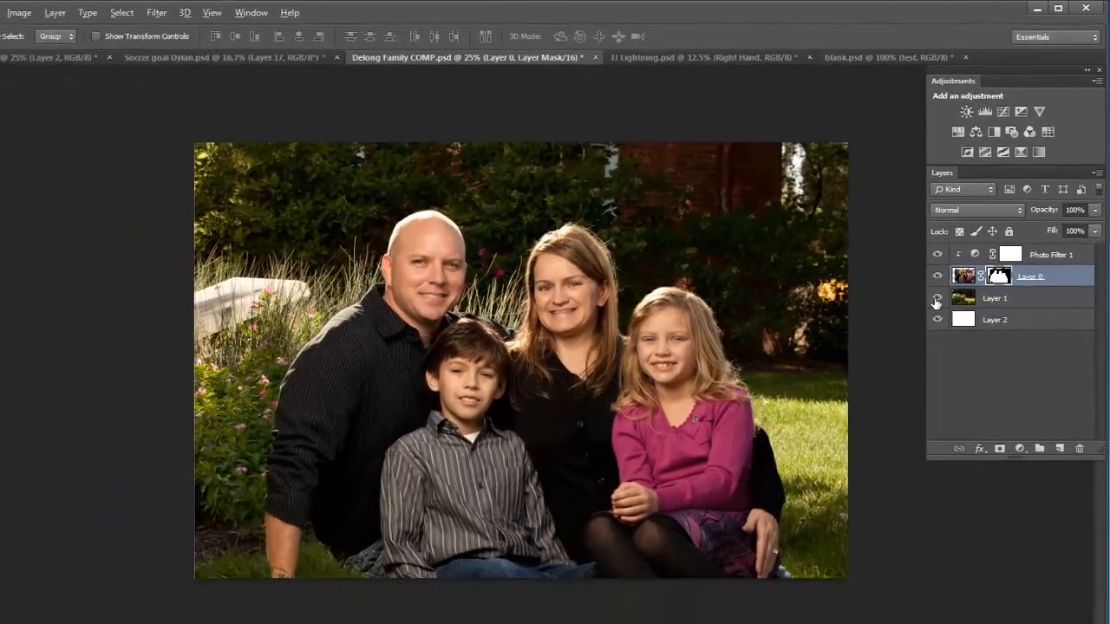
alt+click(937, 298)
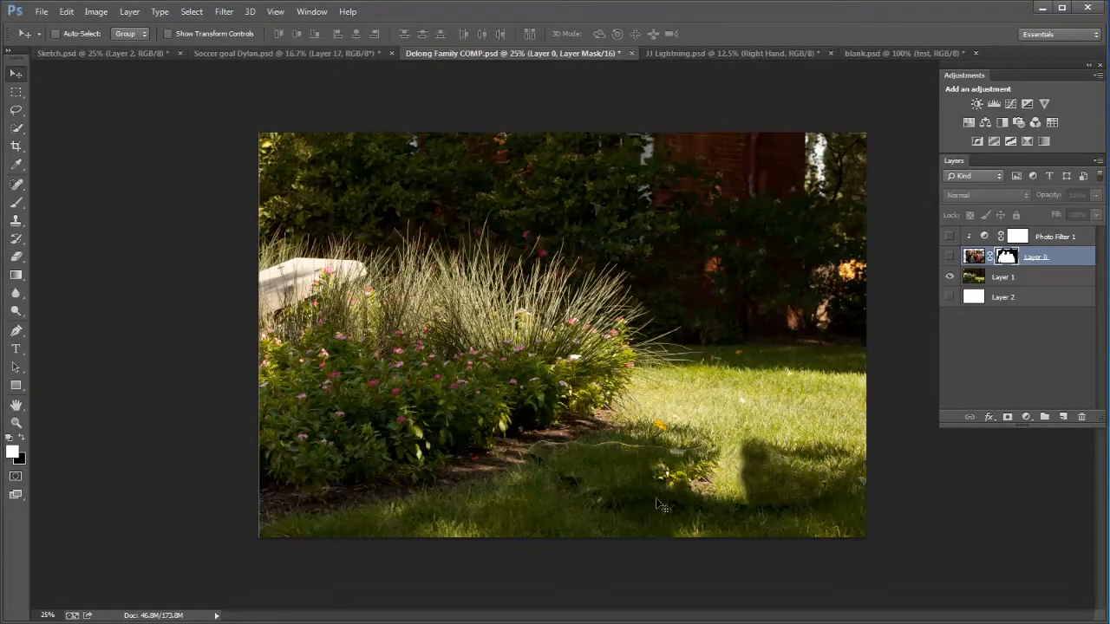
alt+click(950, 279)
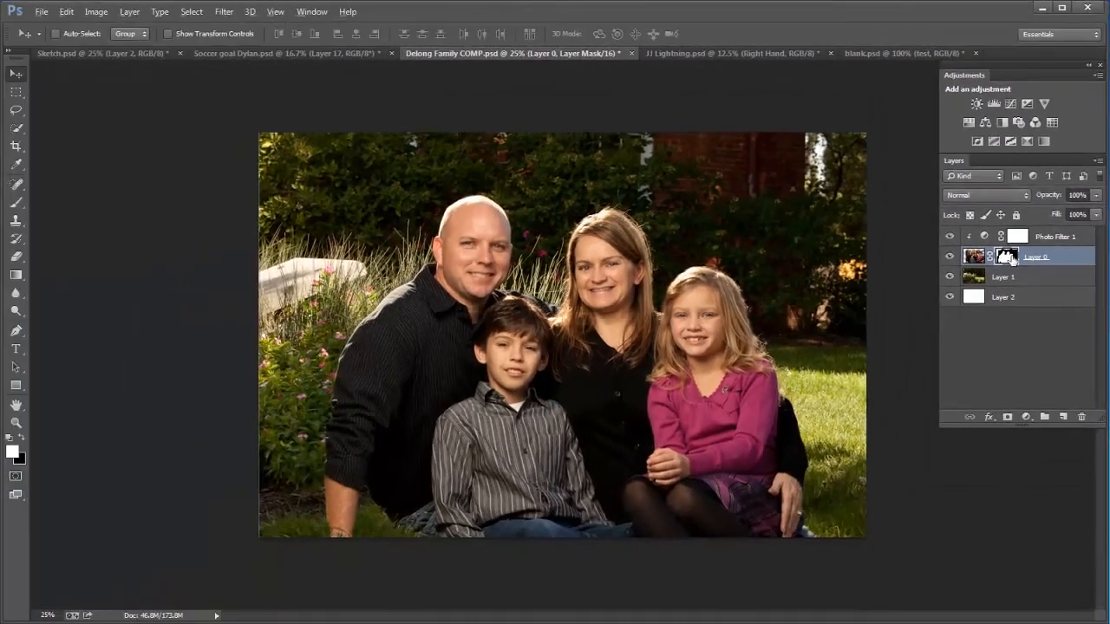
View Layer 0's mask on its own, and compare the composite with the mask disabled and re-enabled
alt+click(945, 427)
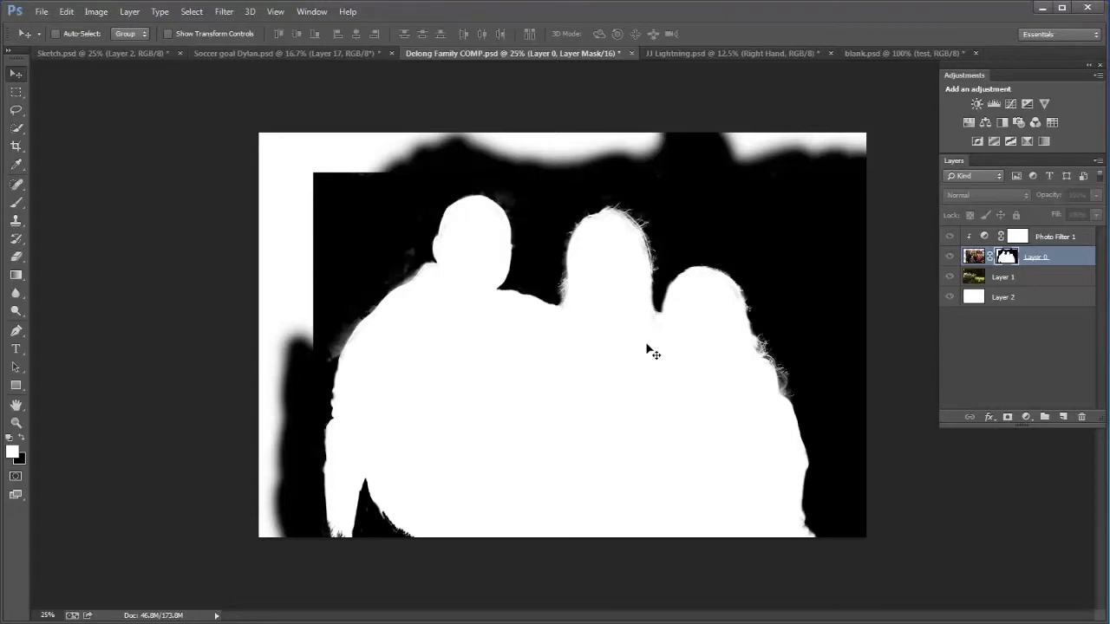
shift+click(1008, 258)
click(973, 257)
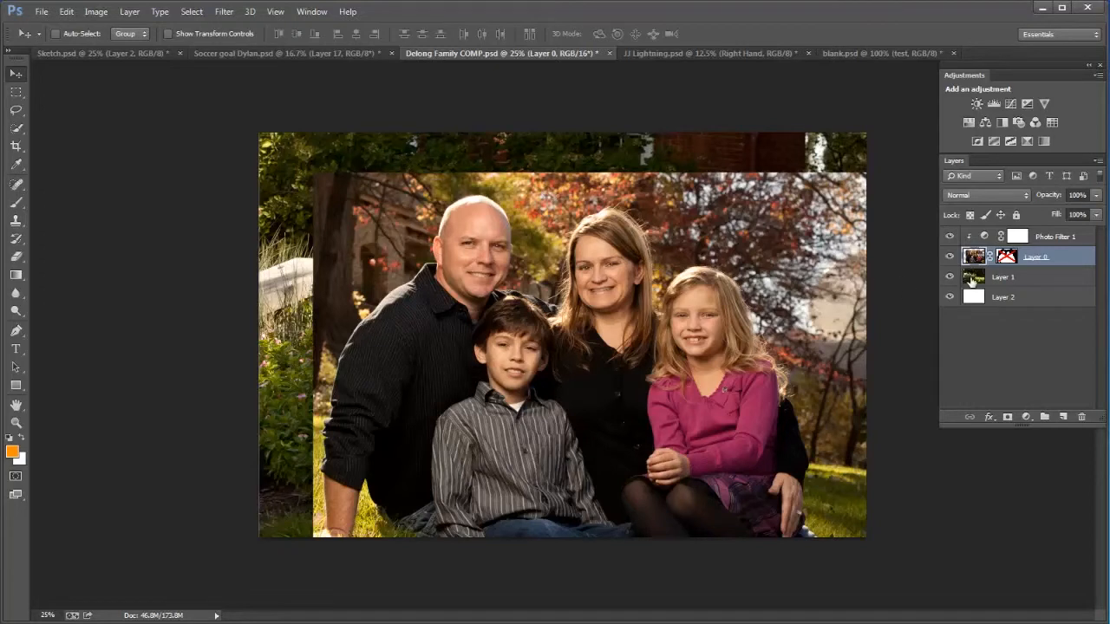
shift+click(1006, 257)
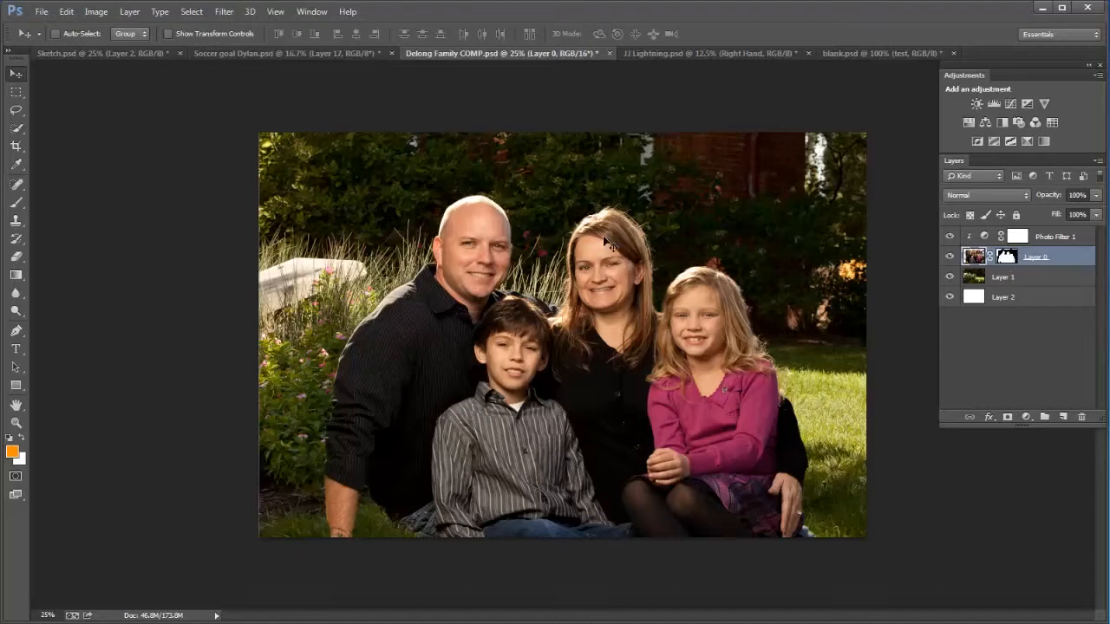
Switch to the soccer goal composite and view its Background copy layer in isolation, restoring the previous layer visibility
click(224, 53)
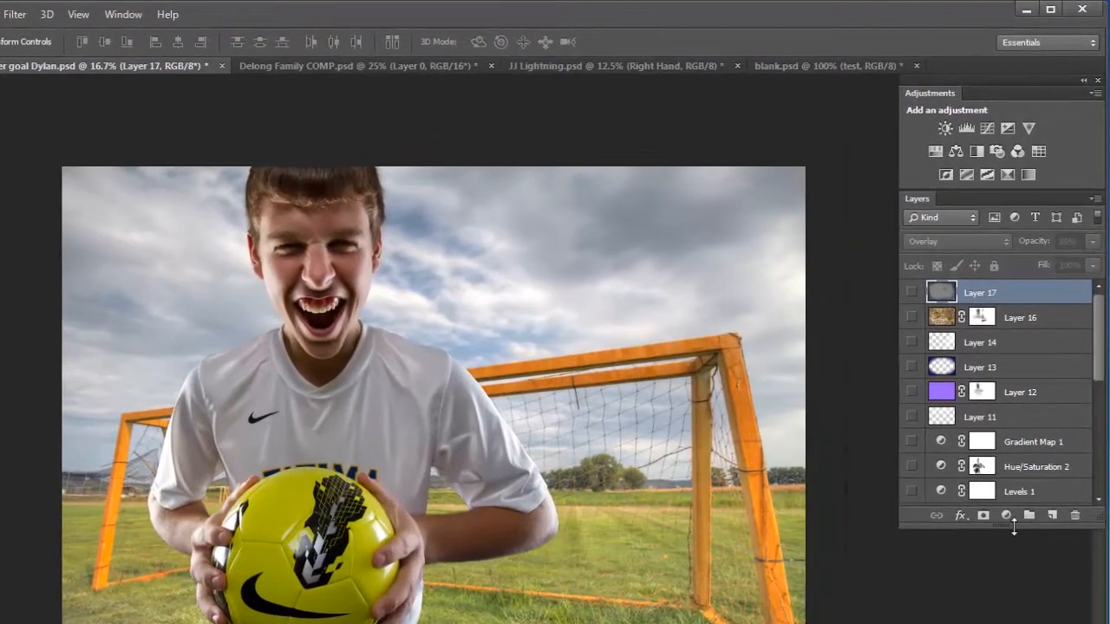
drag(1014, 527, 1015, 617)
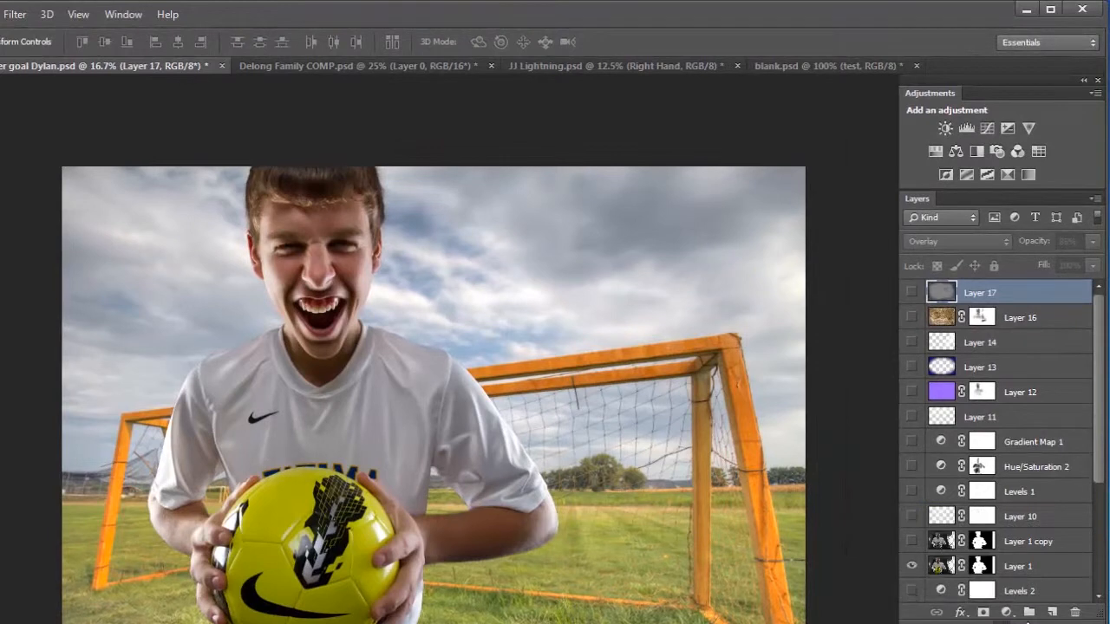
drag(1097, 482, 1098, 596)
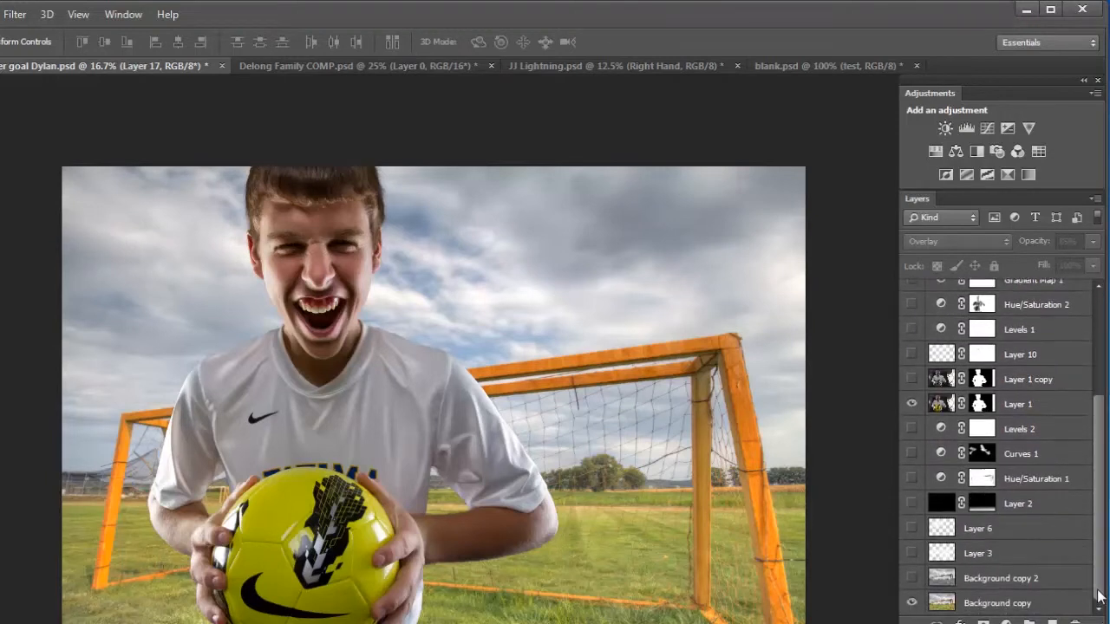
alt+click(911, 607)
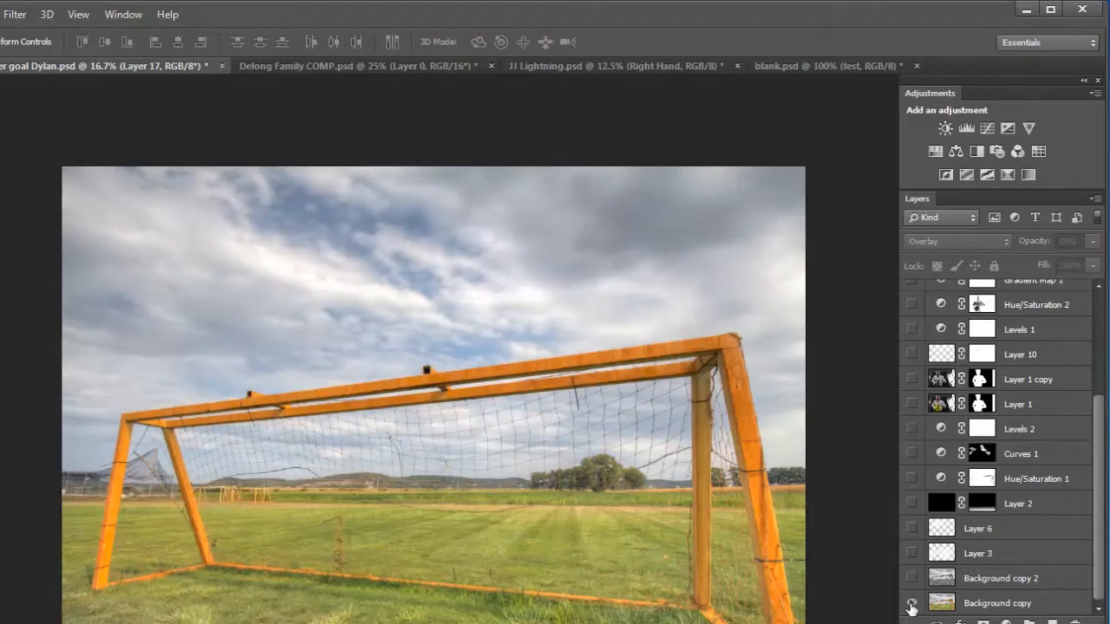
alt+click(911, 607)
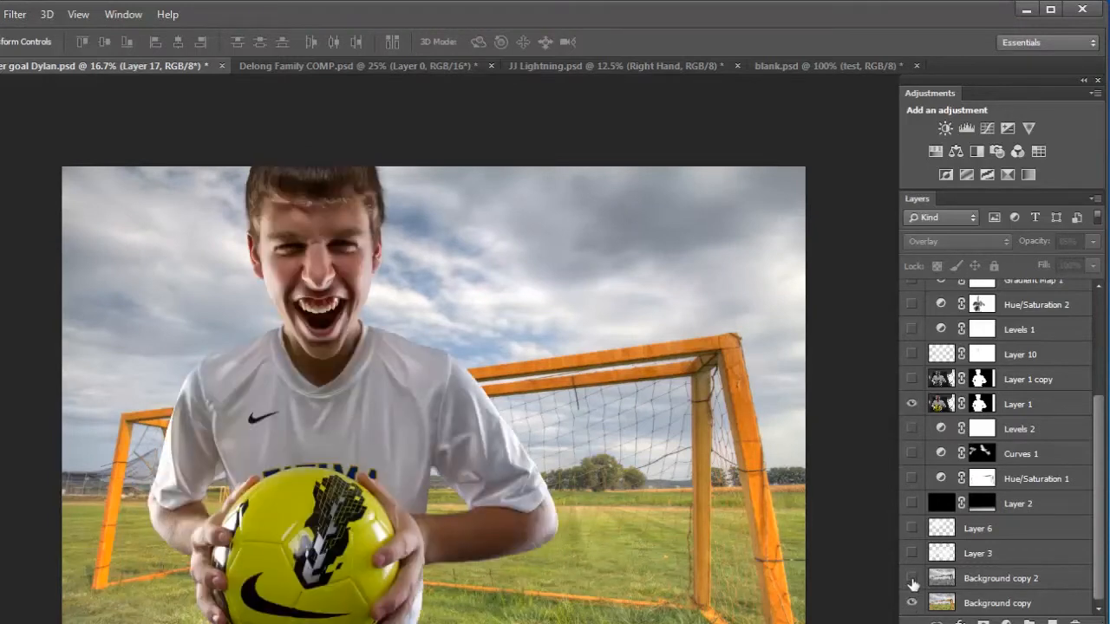
Hide every layer except Background copy, and show Background copy 2, Layer 3, Layer 6 and Layer 2 one by one
alt+click(912, 605)
click(913, 579)
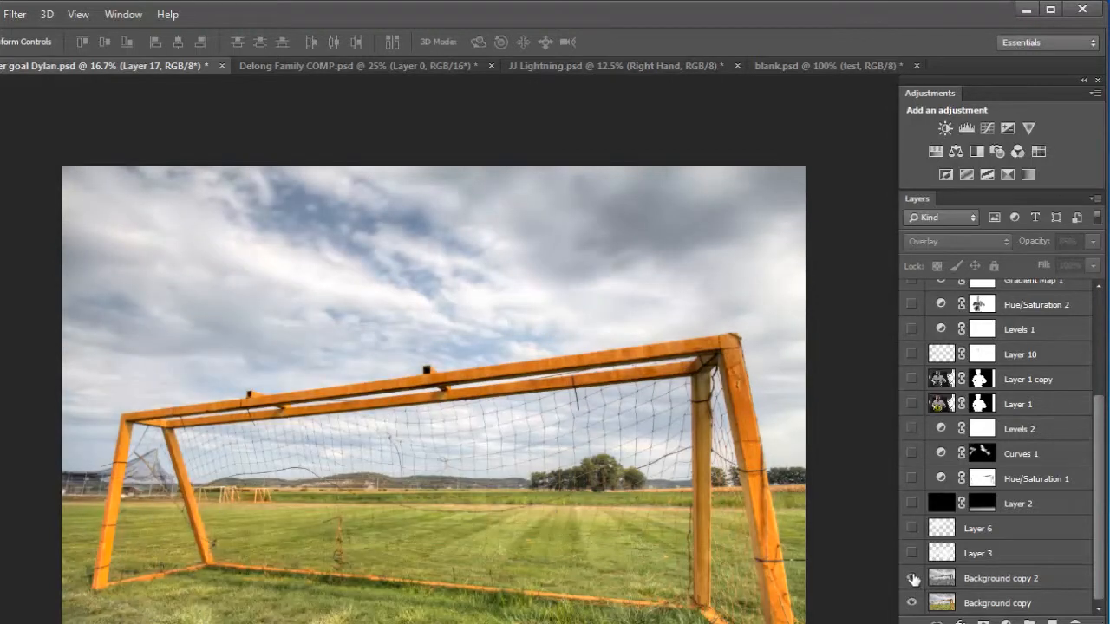
click(911, 553)
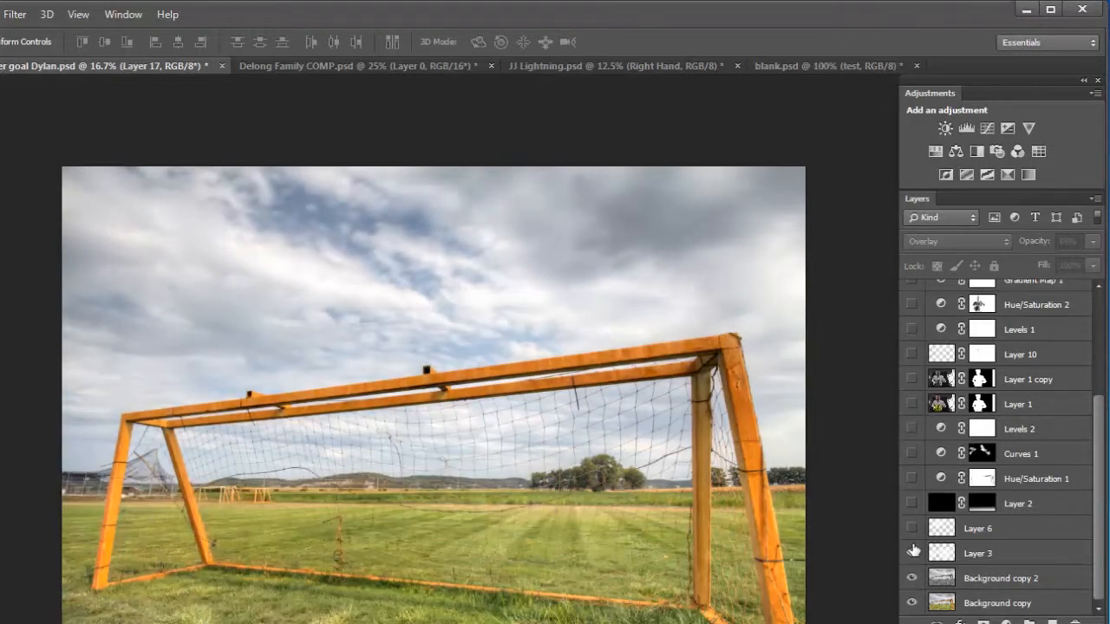
click(912, 529)
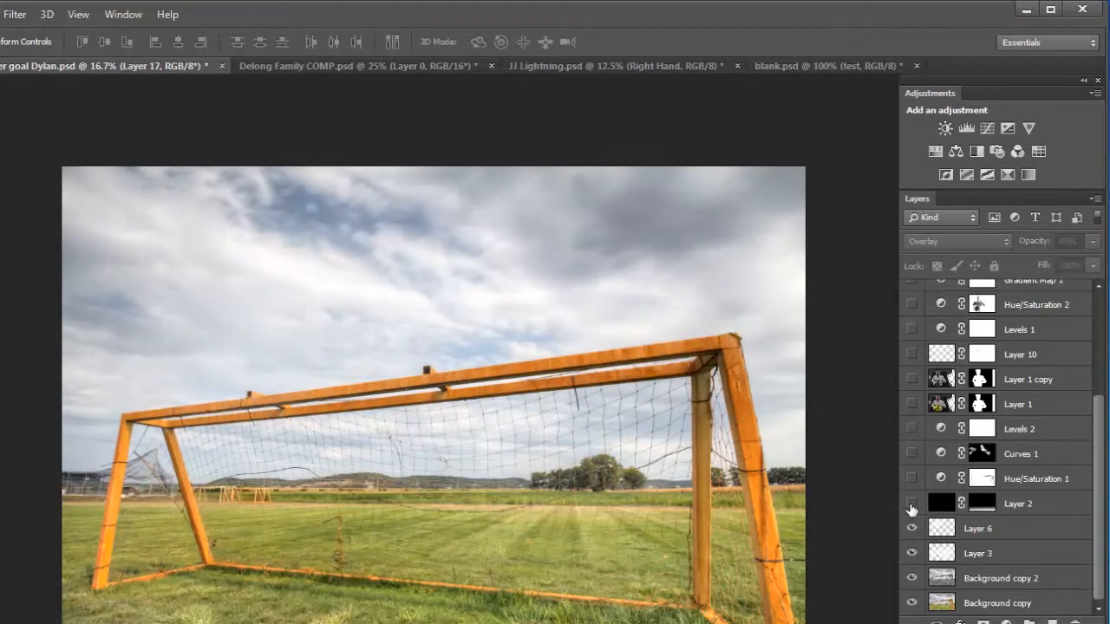
click(911, 504)
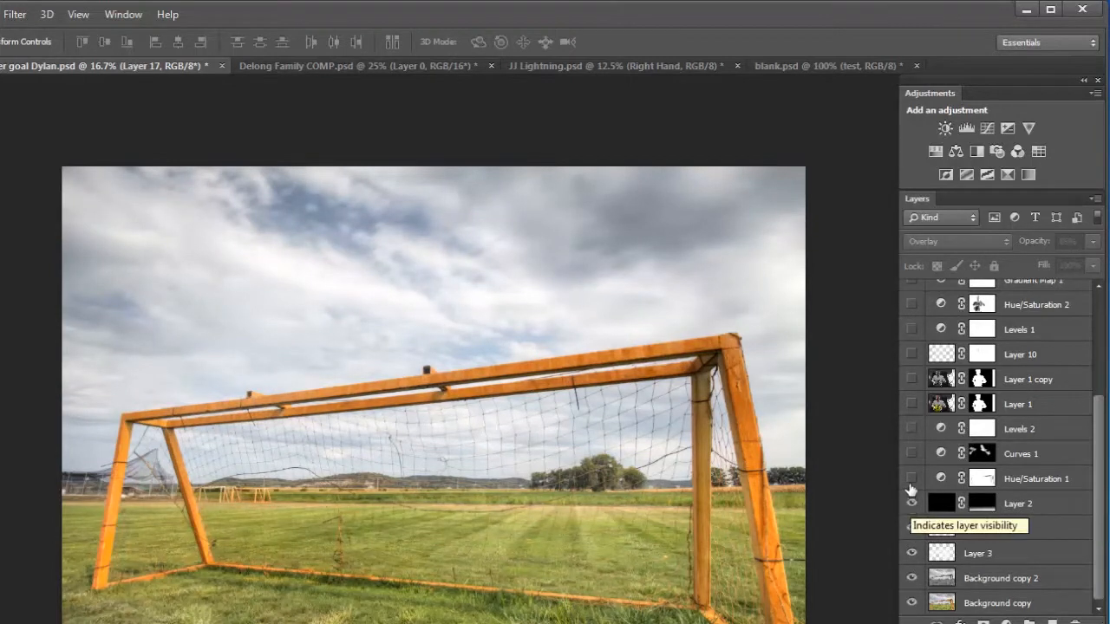
Turn on the Hue/Saturation 1, Curves 1 and Levels 2 adjustment layers, followed by the player on Layer 1
click(911, 480)
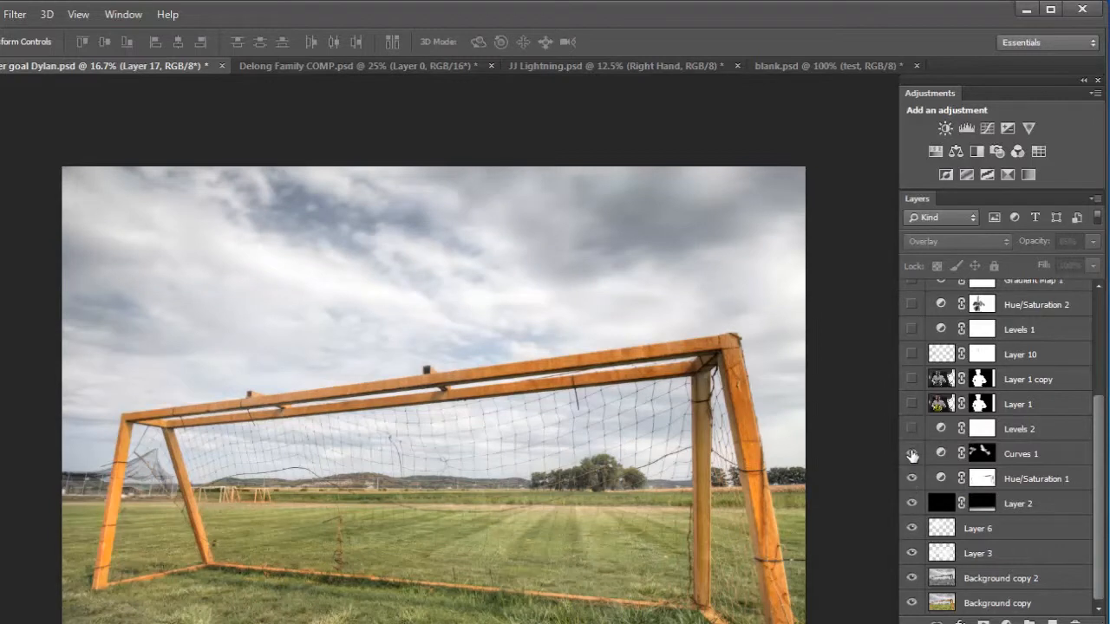
click(911, 454)
click(913, 430)
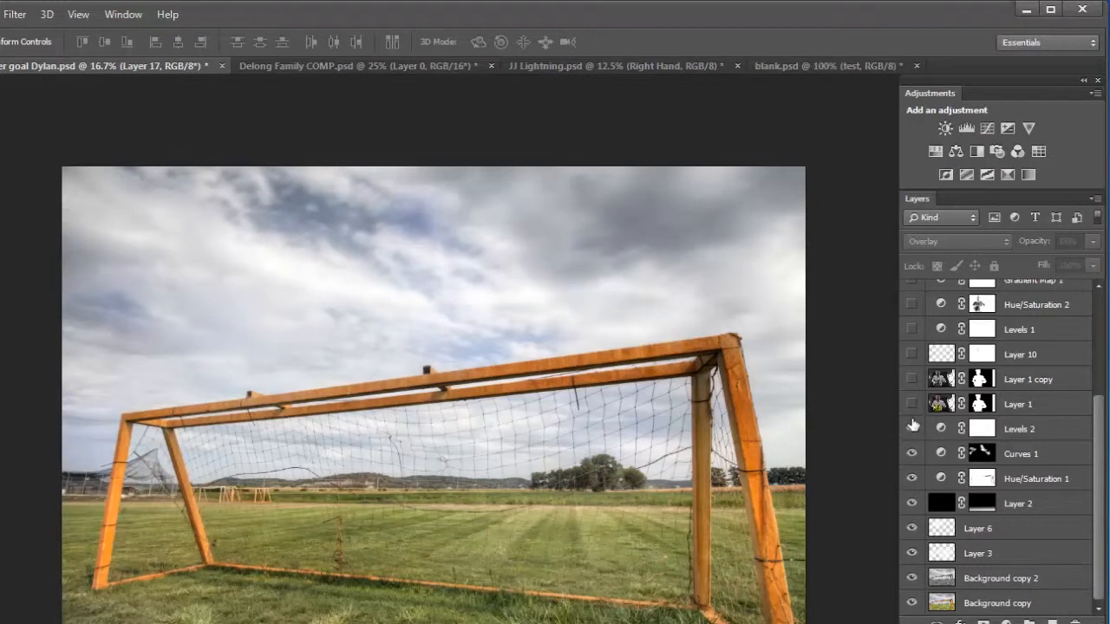
click(911, 405)
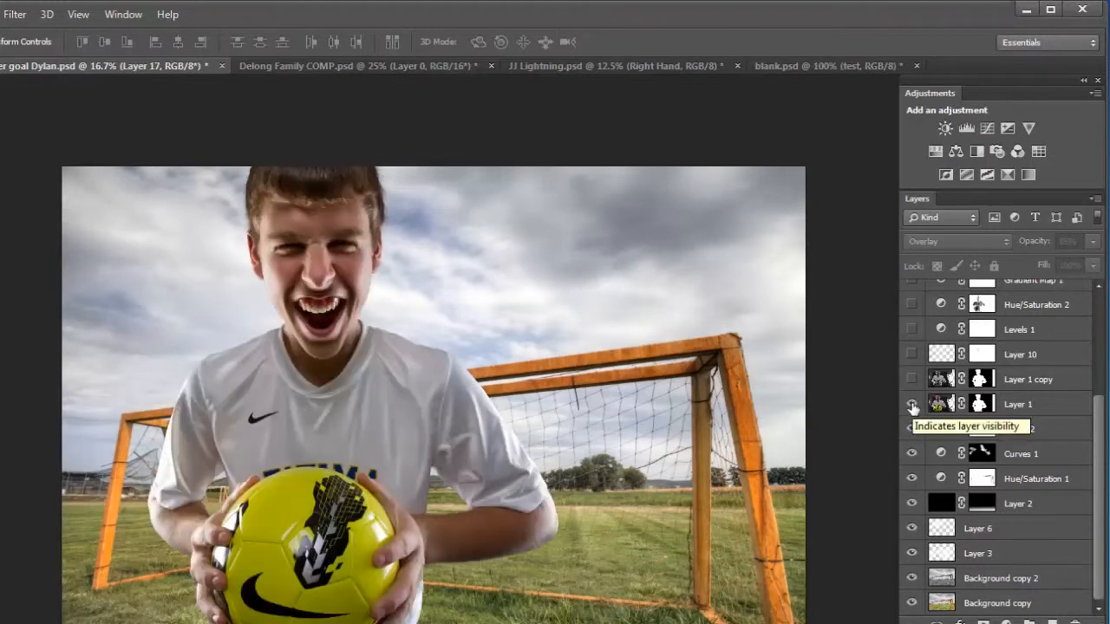
View the cut-out player on Layer 1 in isolation, and bring back the other visible layers
drag(382, 446, 382, 405)
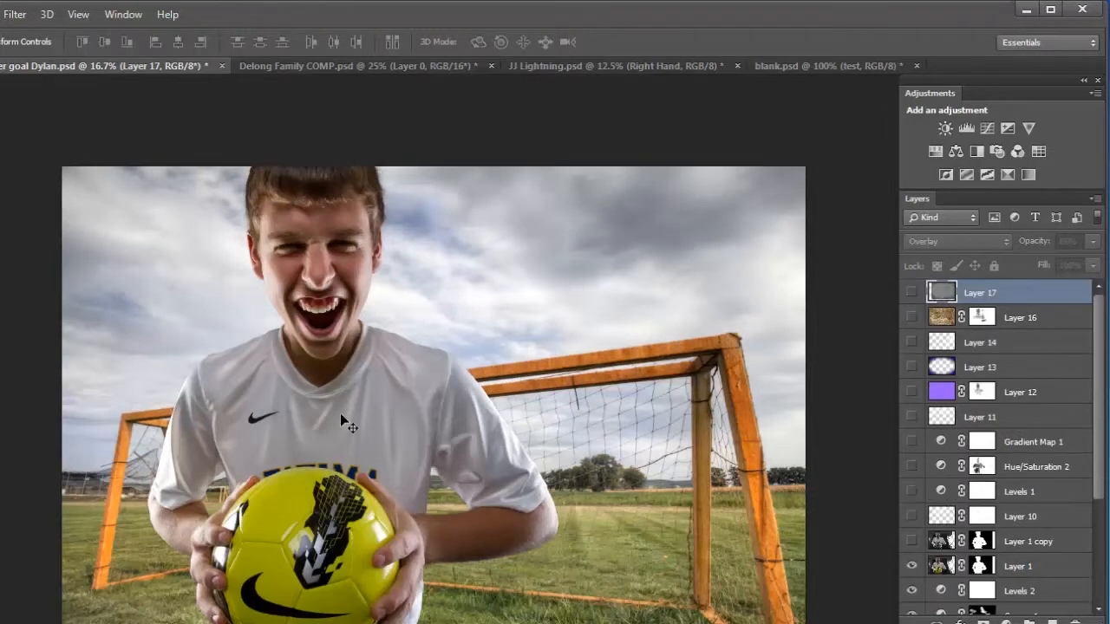
alt+click(911, 568)
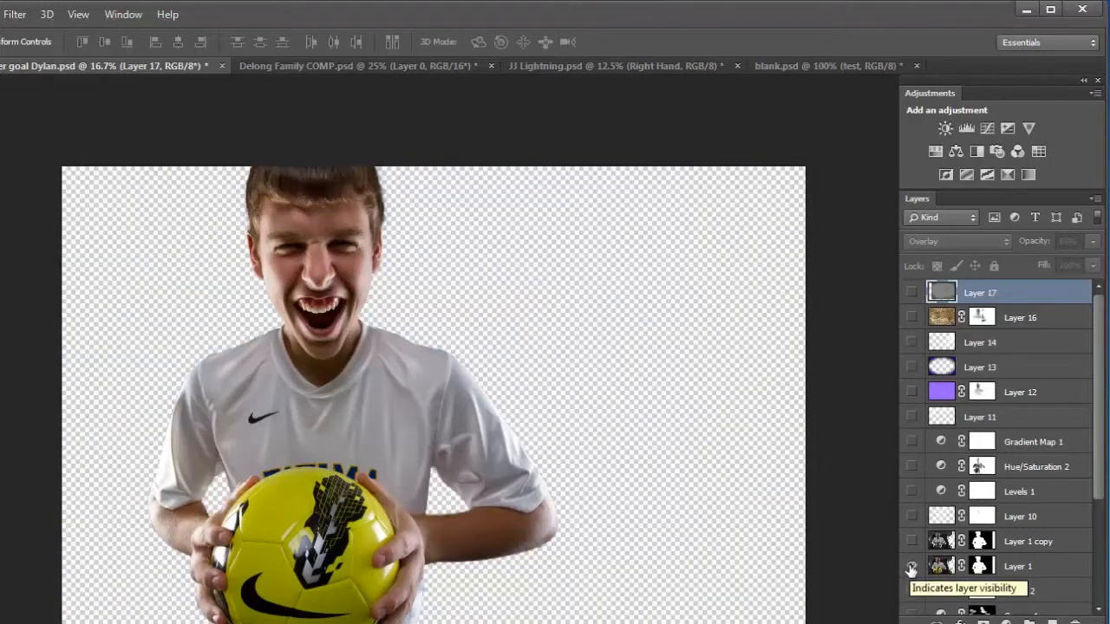
alt+click(912, 568)
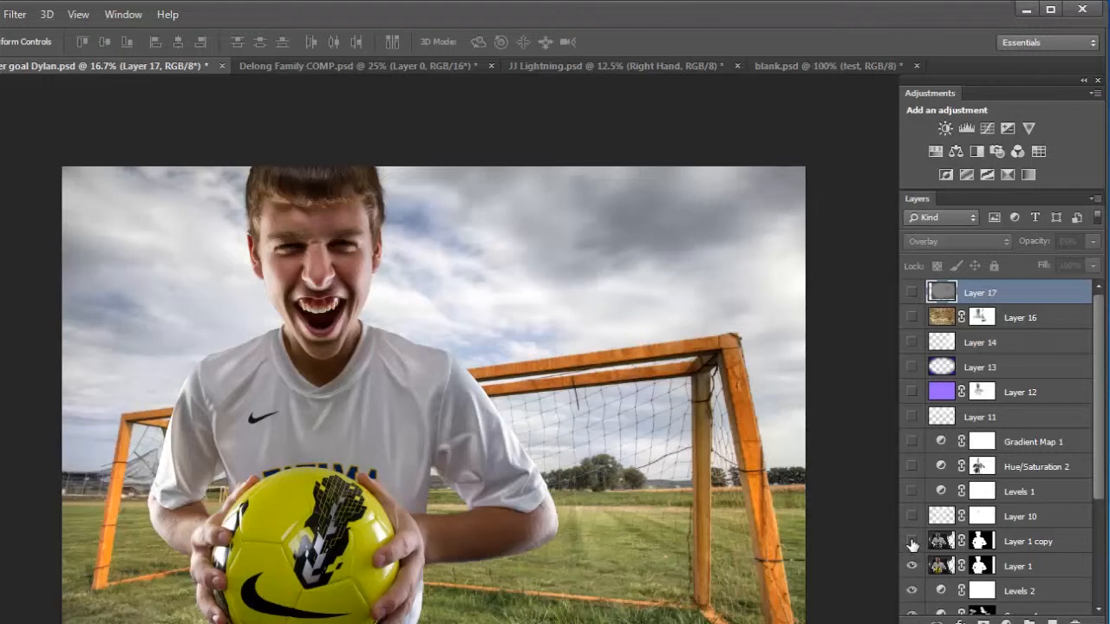
Make Layer 1 copy, Layer 10, Levels 1, Hue/Saturation 2 and Gradient Map 1 visible above the player
click(912, 542)
click(913, 544)
click(912, 516)
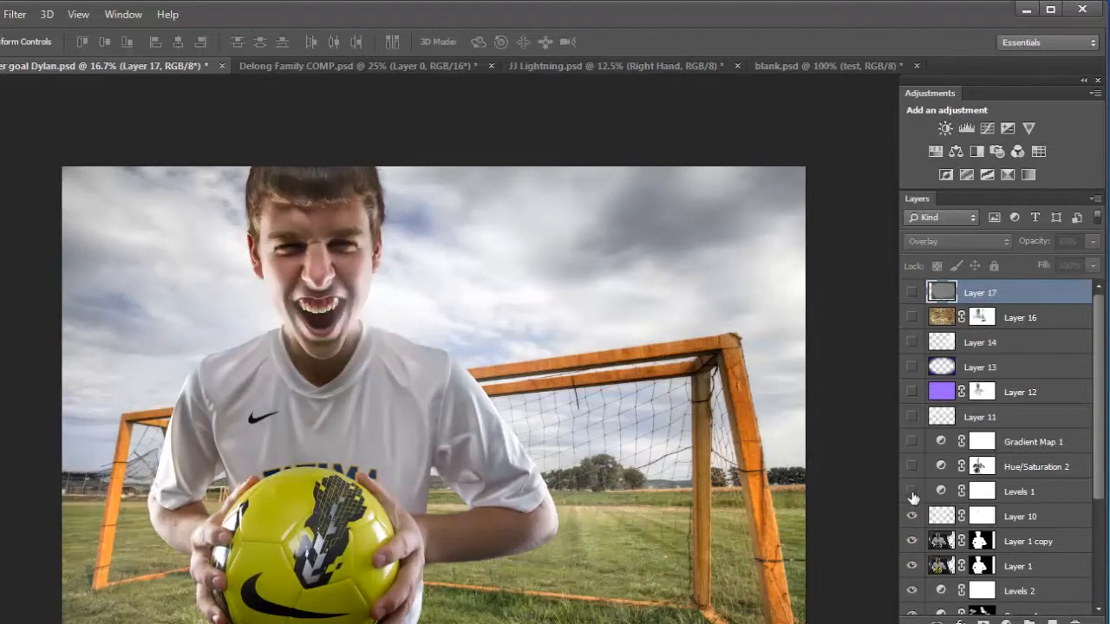
click(912, 491)
click(912, 467)
click(912, 442)
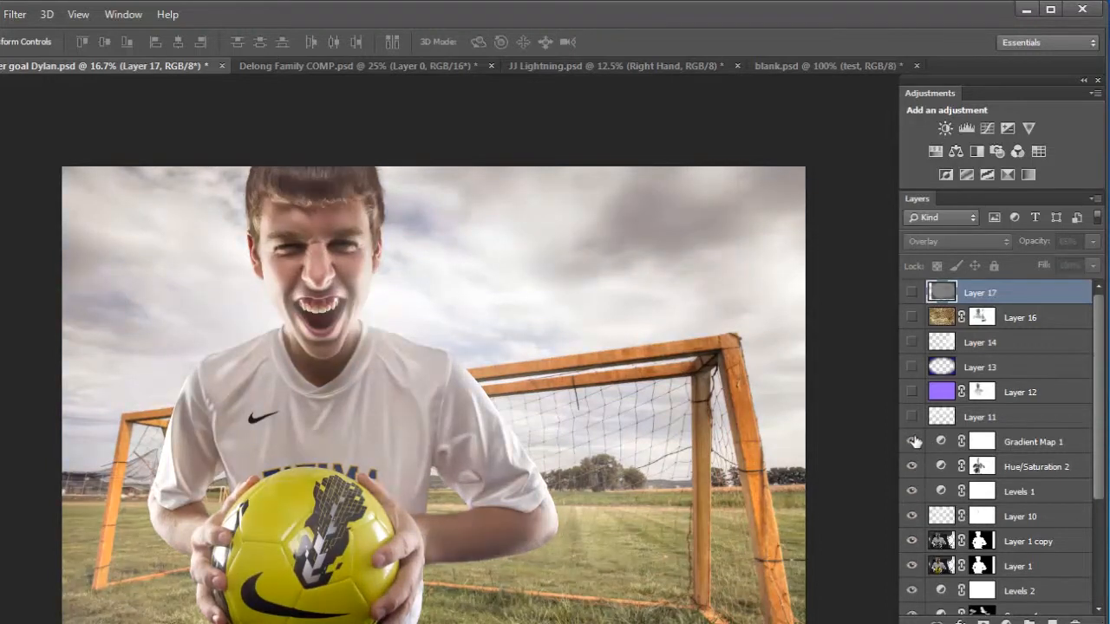
Turn on the remaining upper layers in order: Layer 11, Layer 12, Layer 13, Layer 14, Layer 16 and Layer 17
click(911, 417)
click(912, 393)
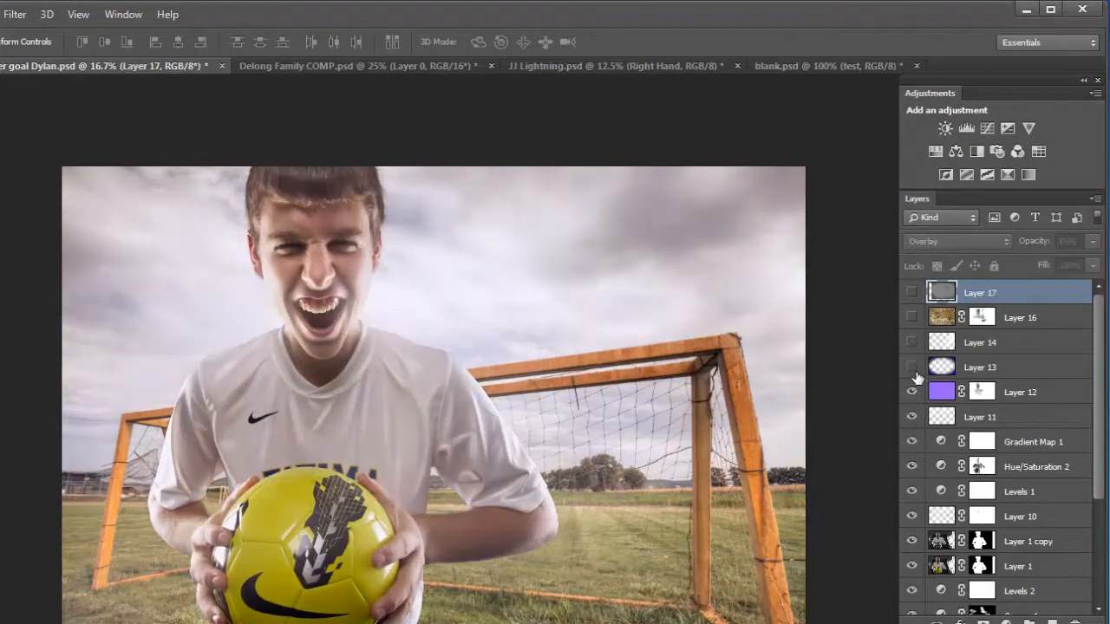
click(912, 367)
click(912, 344)
click(912, 343)
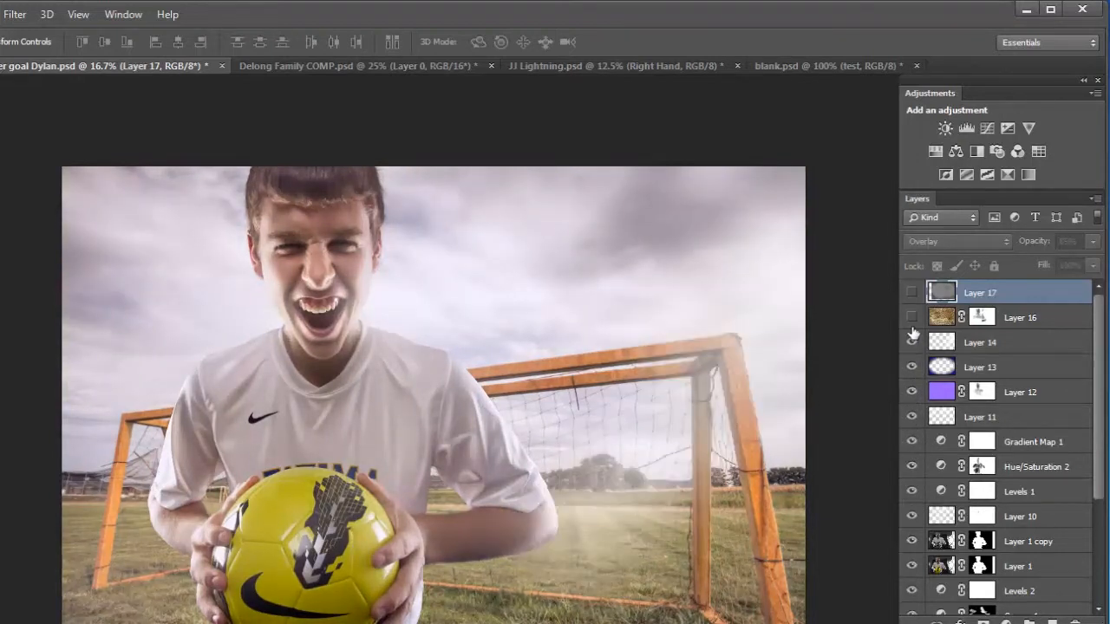
click(912, 318)
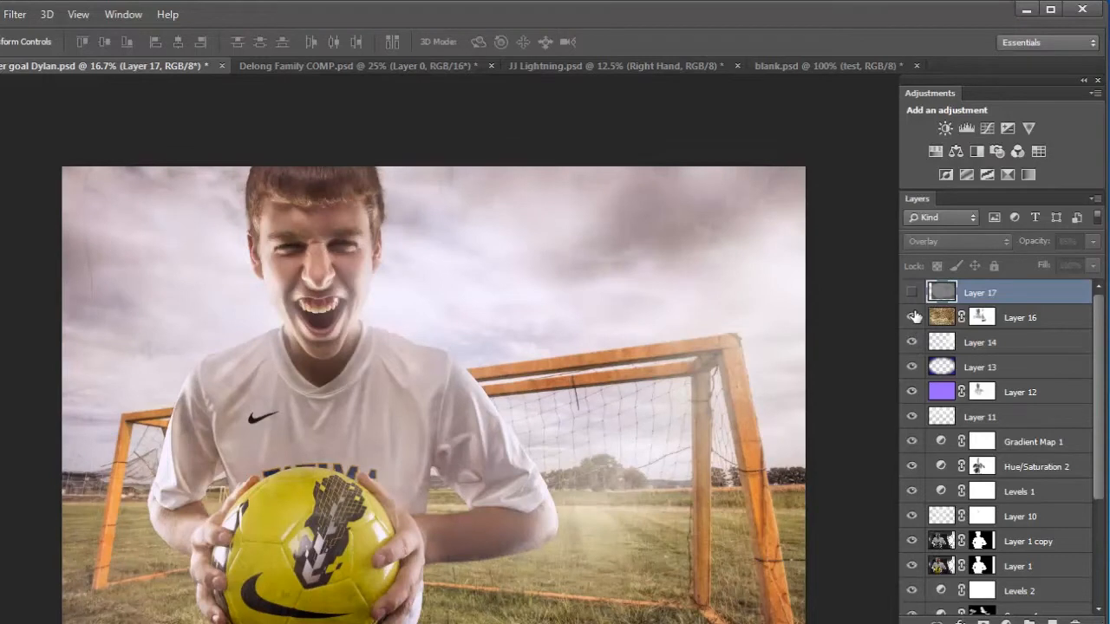
click(913, 293)
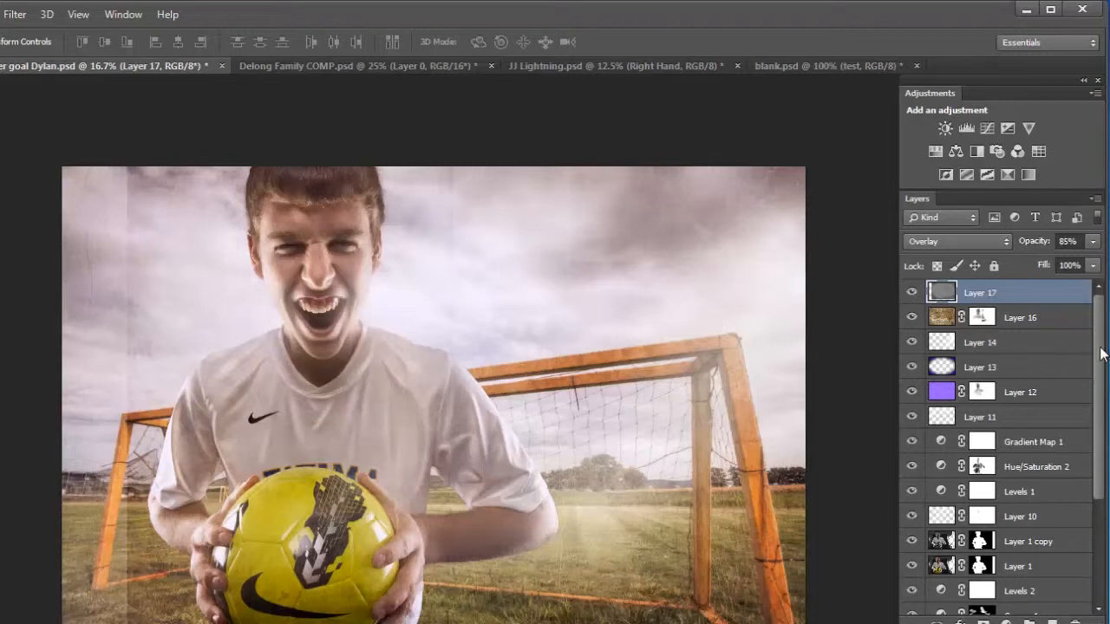
View the mask of Layer 1 copy on its own, and return to the full composite
drag(1098, 357, 1103, 525)
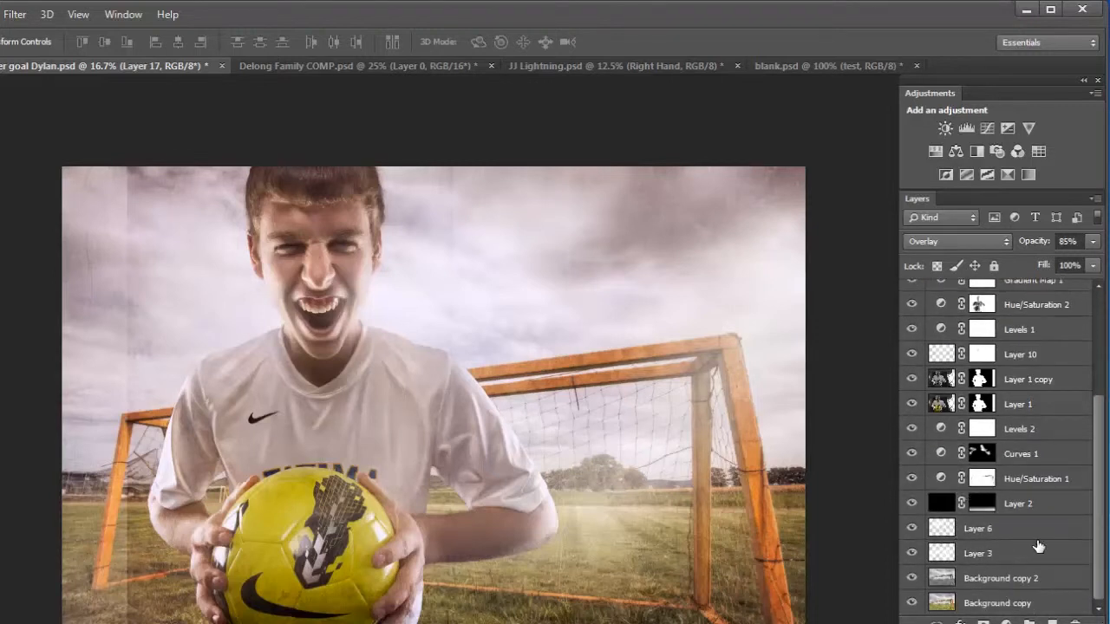
alt+click(980, 381)
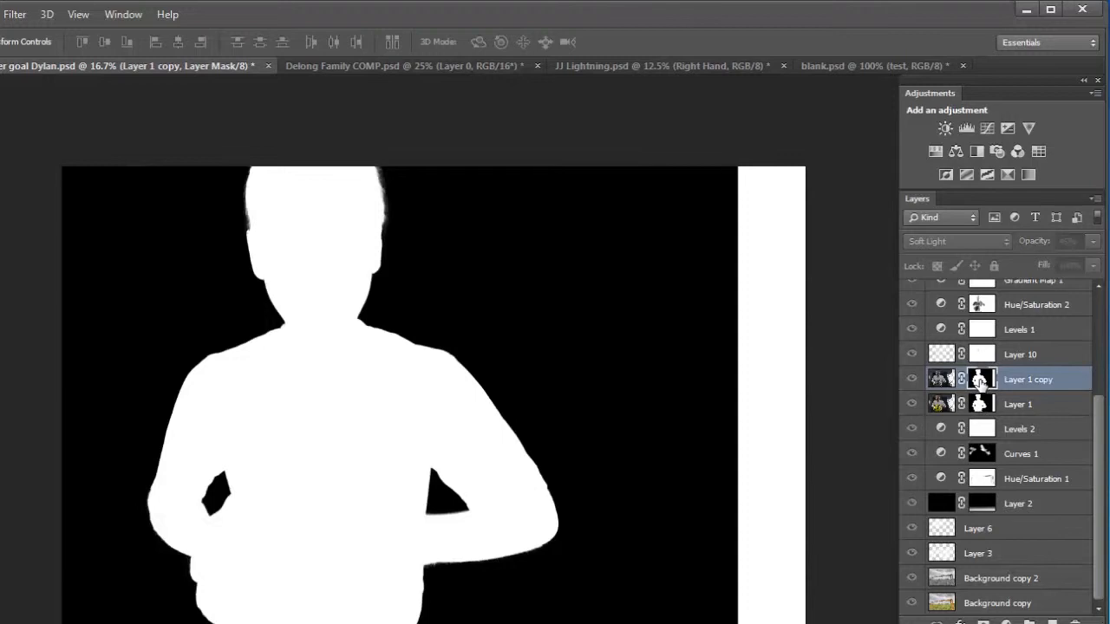
alt+click(980, 381)
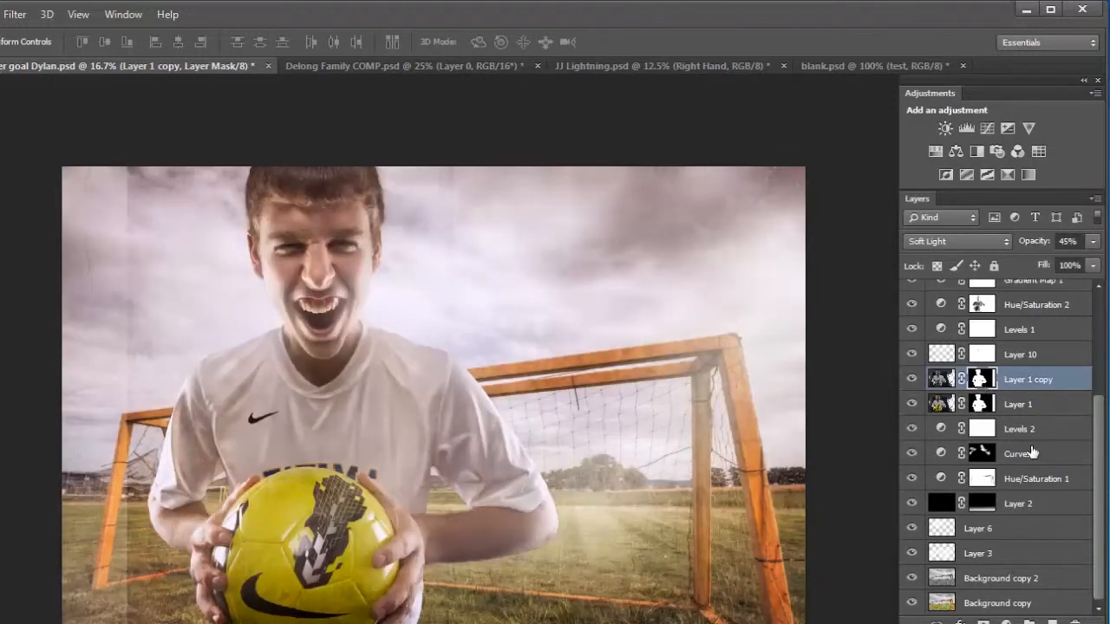
Isolate Layer 1 and disable its layer mask to reveal the original studio photo
scroll(1097, 477, up, 3)
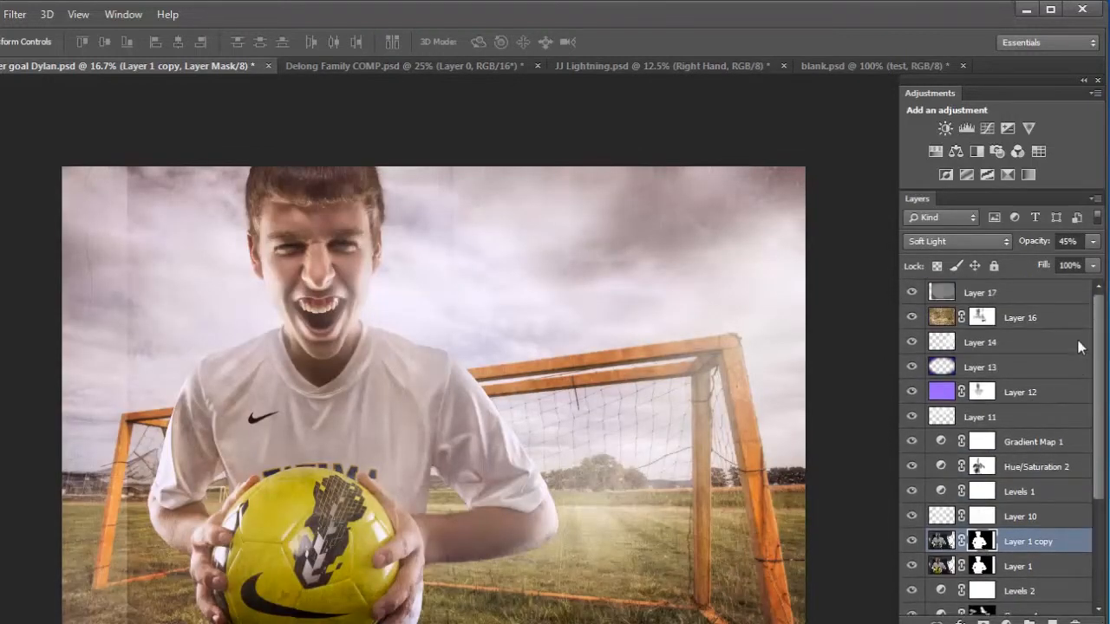
scroll(1102, 468, down, 3)
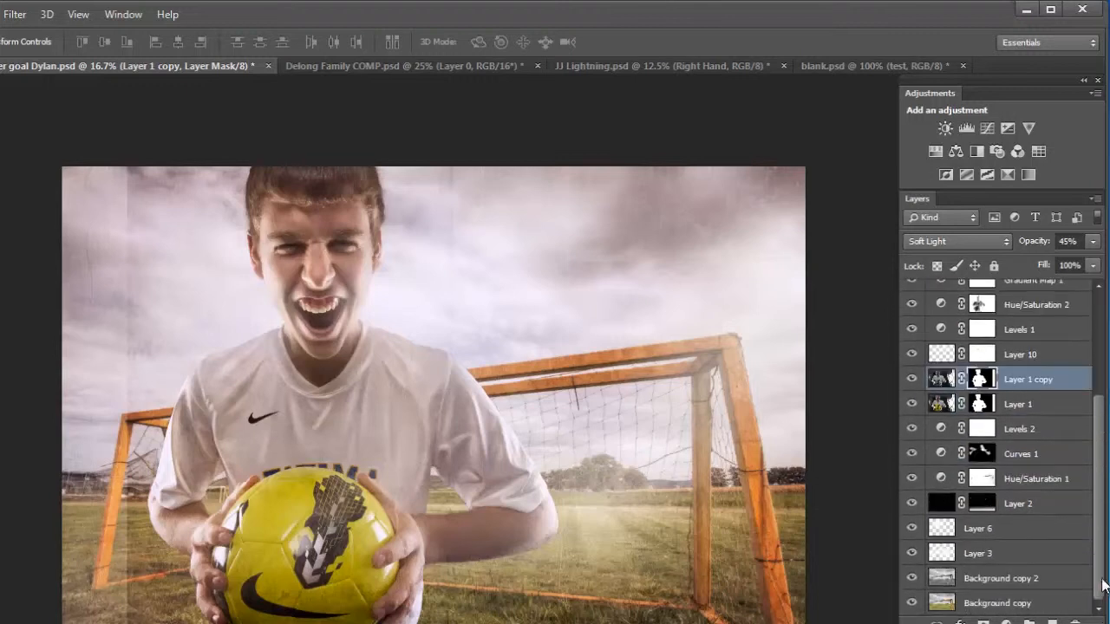
alt+click(910, 405)
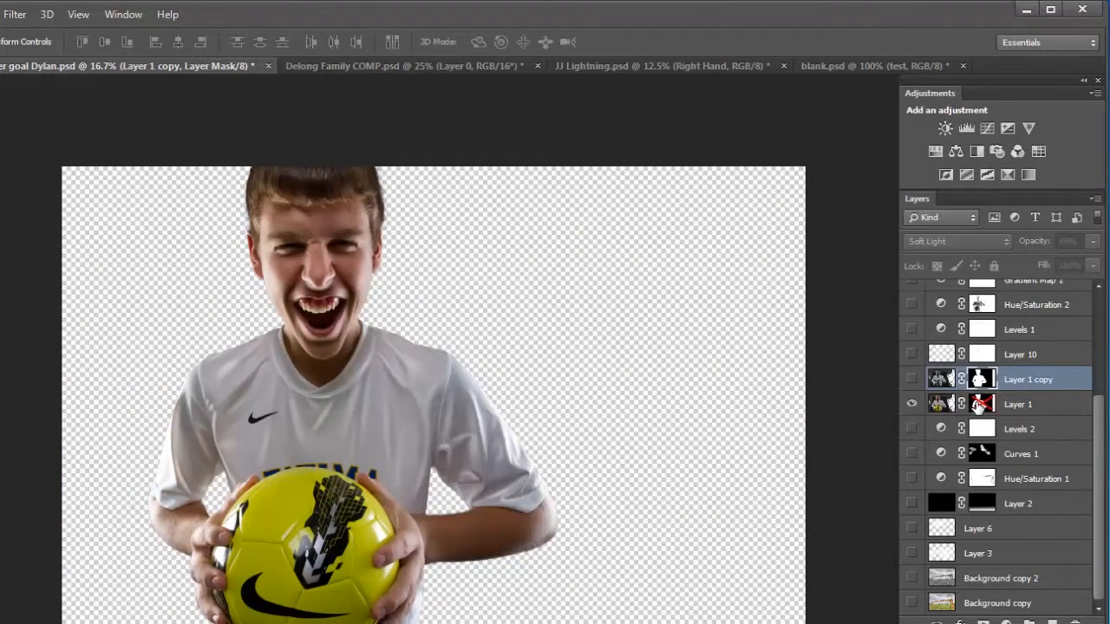
shift+click(978, 404)
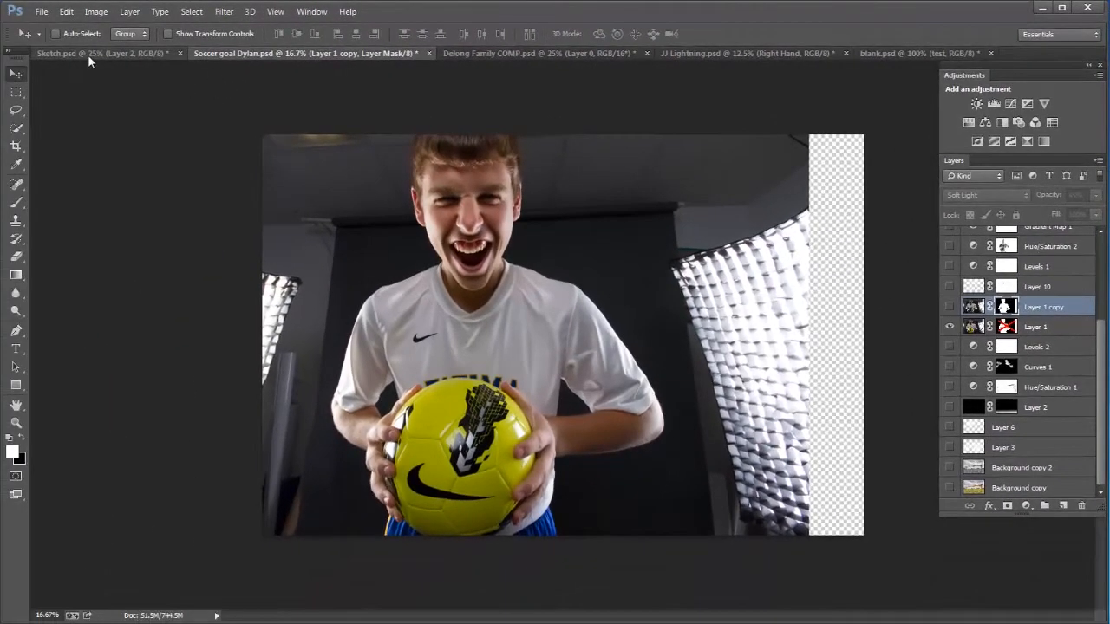
Switch to the Sketch.psd document and compare the canvas with Layer 1 hidden and shown
click(86, 52)
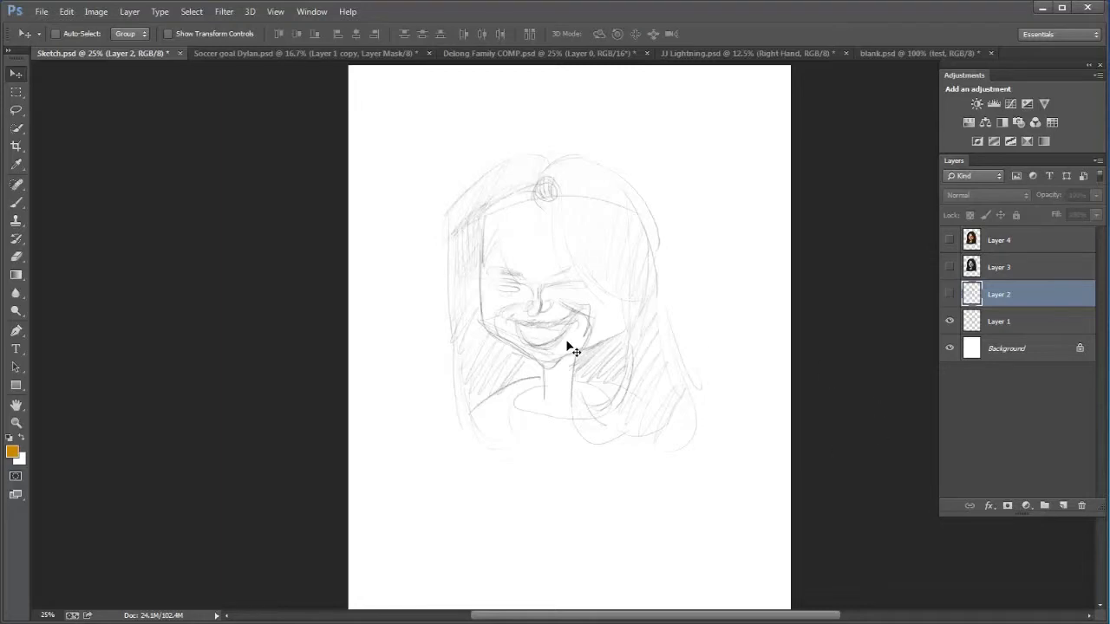
click(950, 323)
click(950, 323)
Activate the Brush tool, select the rough sketch on Layer 1, and set the foreground color to black (#000000)
key(b)
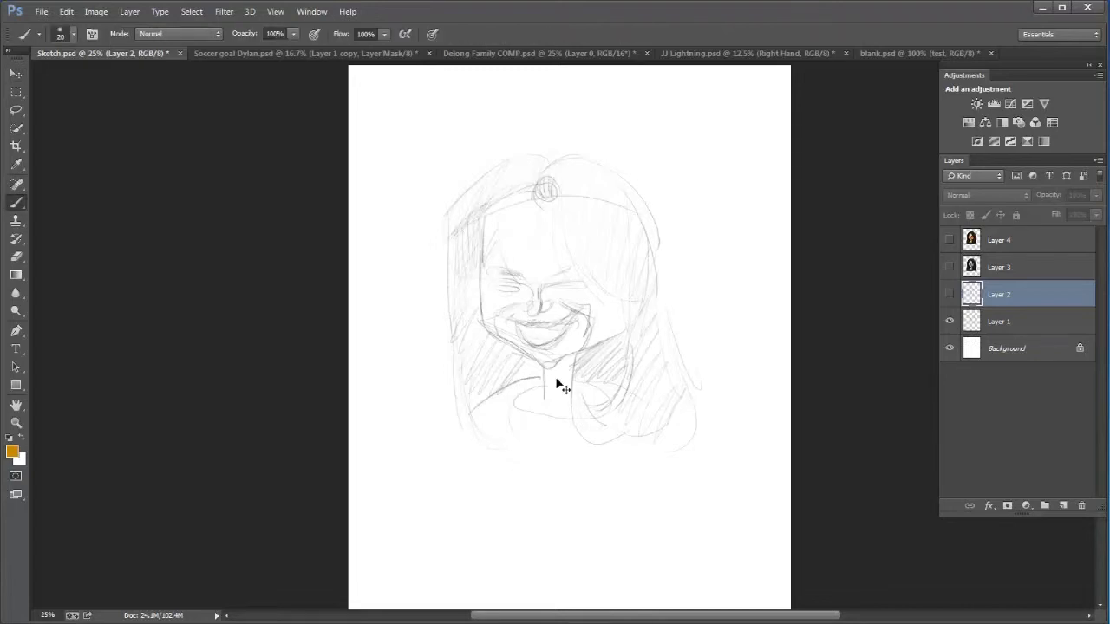
click(531, 442)
click(580, 242)
click(1016, 328)
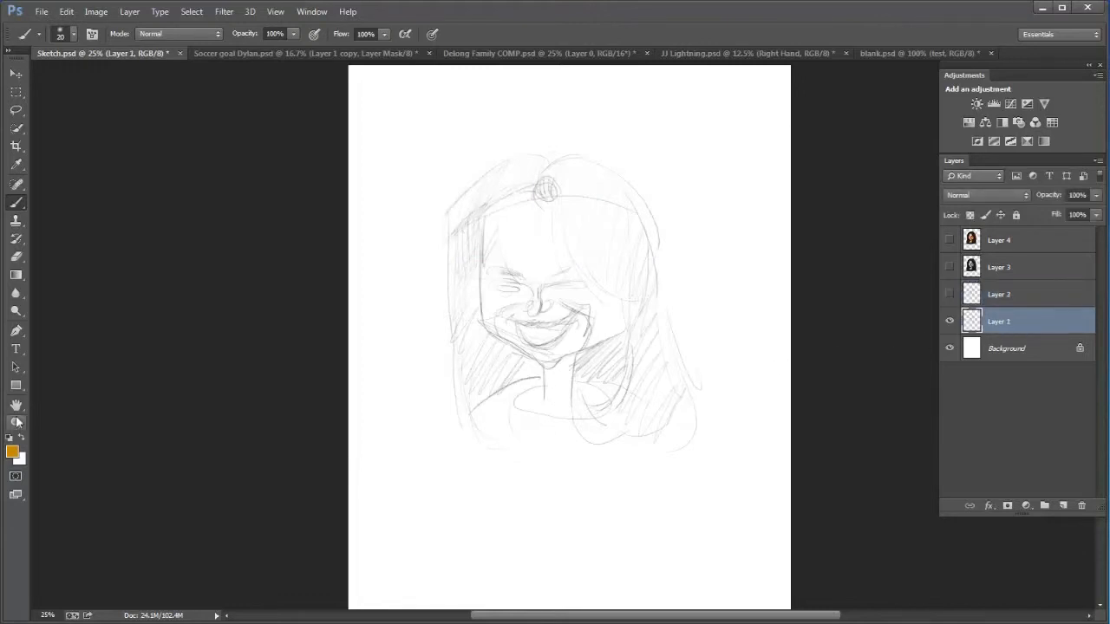
click(12, 451)
drag(417, 365, 359, 417)
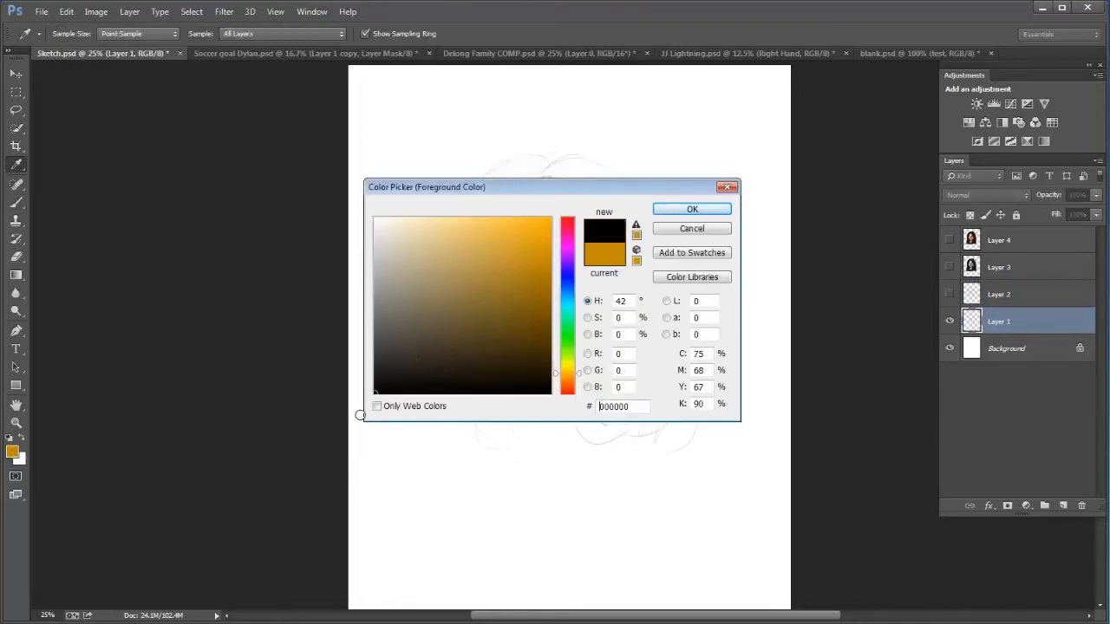
click(690, 209)
Scribble a few black brush strokes over the rough sketch on Layer 1 and undo them
mouse_move(676, 240)
mouse_down()
mouse_move(692, 285)
mouse_move(635, 400)
mouse_up()
drag(667, 376, 623, 447)
mouse_move(691, 444)
mouse_down()
mouse_move(614, 358)
mouse_move(472, 383)
mouse_up()
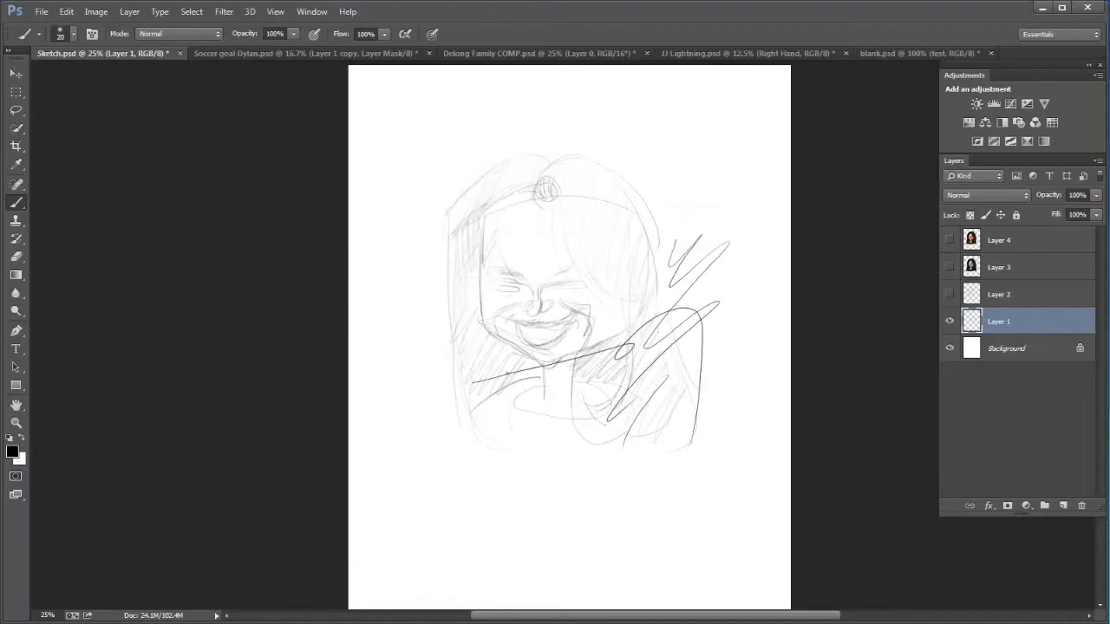
key(ctrl+alt+z)
key(ctrl+alt+z)
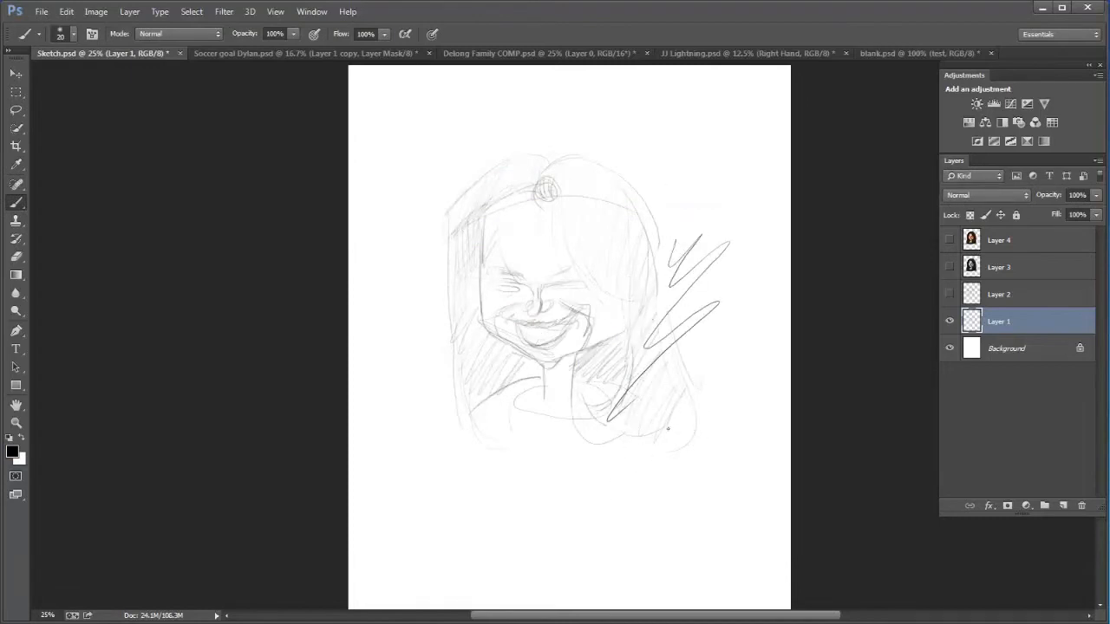
key(ctrl+alt+z)
key(ctrl+alt+z)
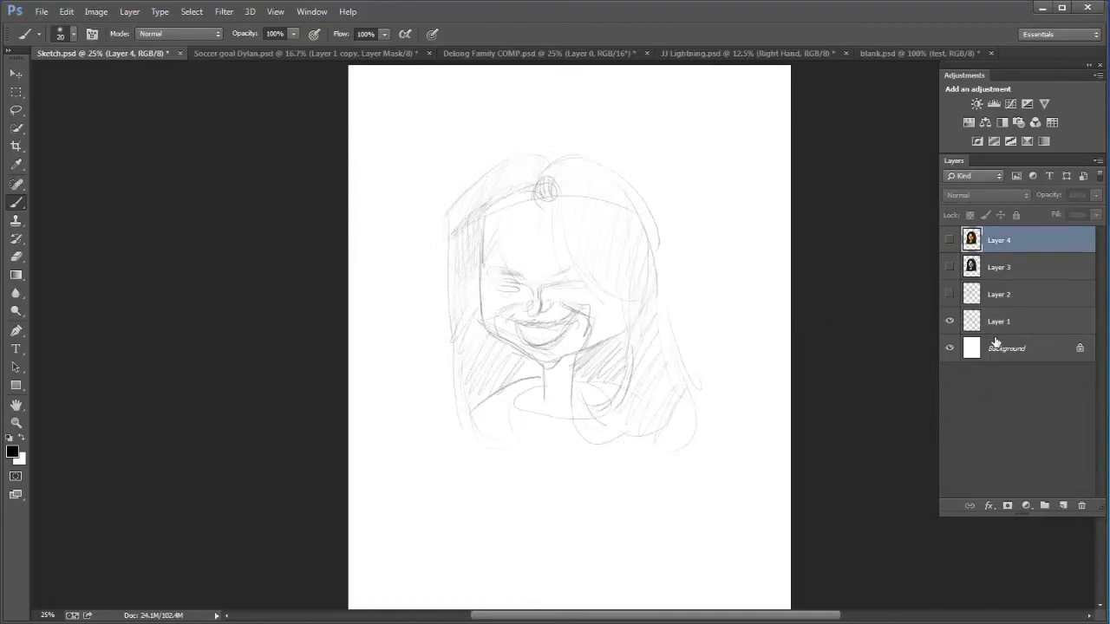
Show the refined sketch on Layer 2, compare it with and without Layer 1, and leave Layer 1 hidden
click(951, 296)
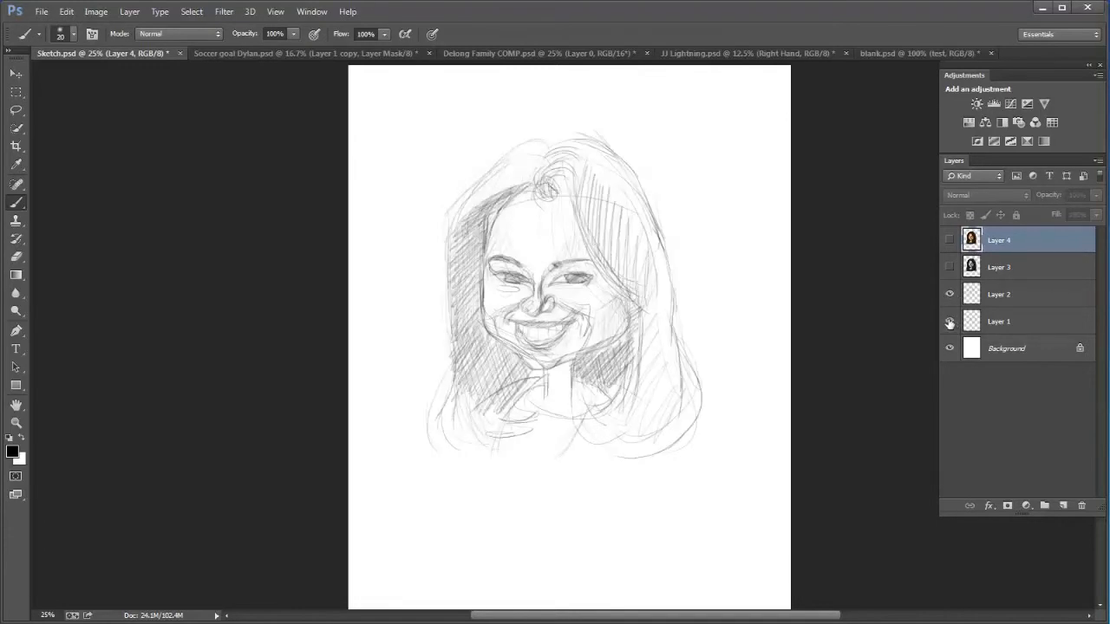
click(949, 322)
click(950, 322)
click(950, 323)
click(950, 323)
click(951, 323)
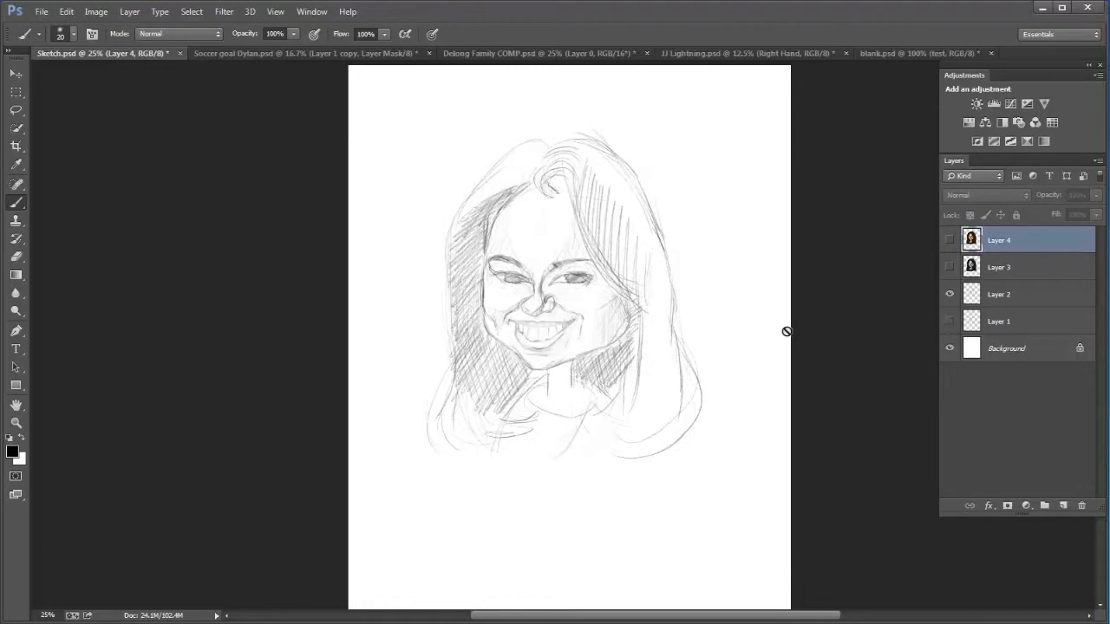
Show the grayscale painting on Layer 3, compare it with and without Layer 2, and leave Layer 2 hidden
click(949, 268)
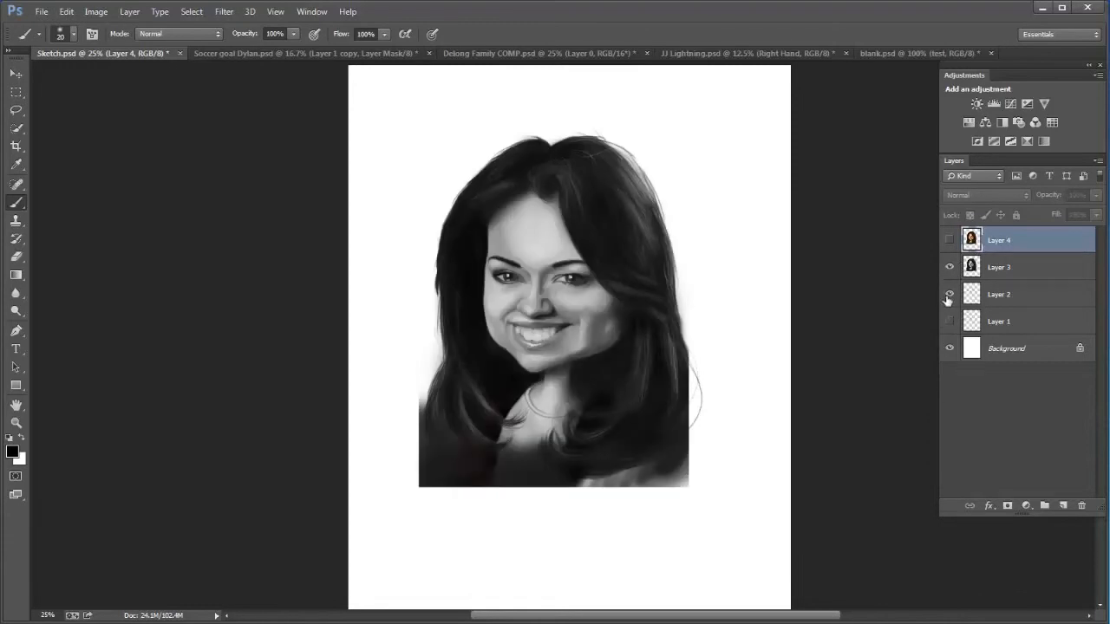
click(950, 295)
click(951, 296)
click(950, 295)
click(950, 296)
click(950, 295)
Show the color painting on Layer 4 and compare it with the grayscale version, leaving Layer 4 visible
click(951, 241)
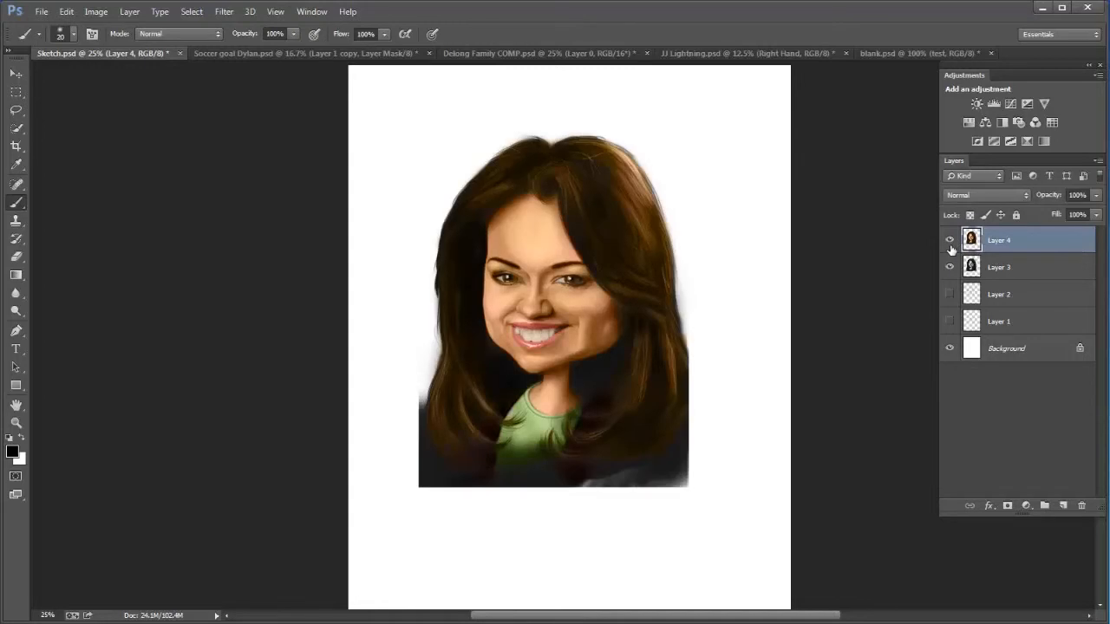
click(951, 241)
click(951, 241)
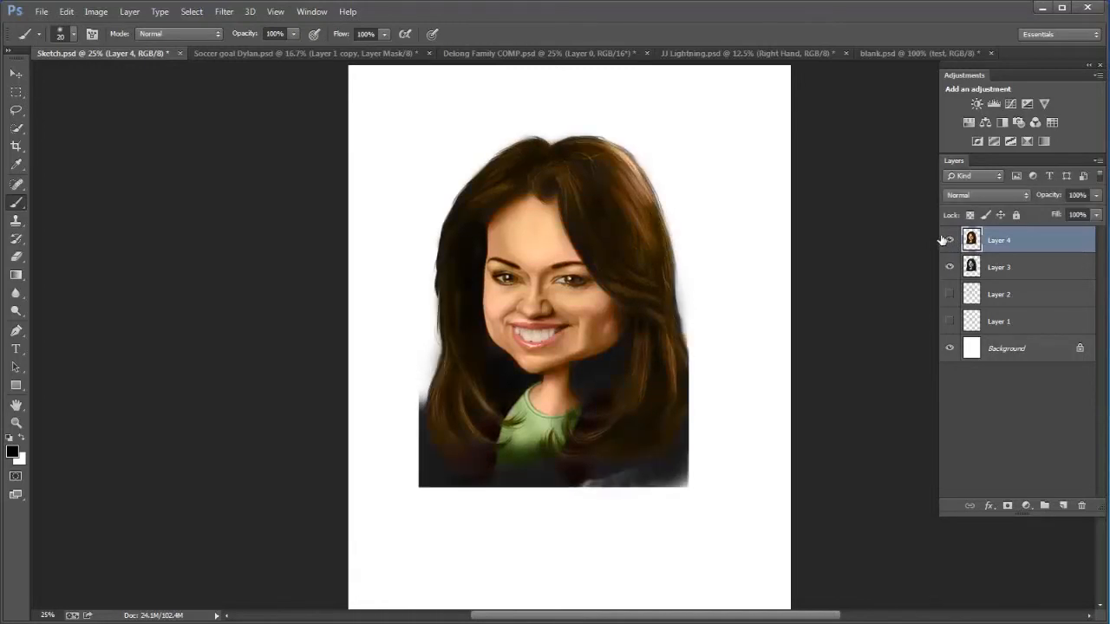